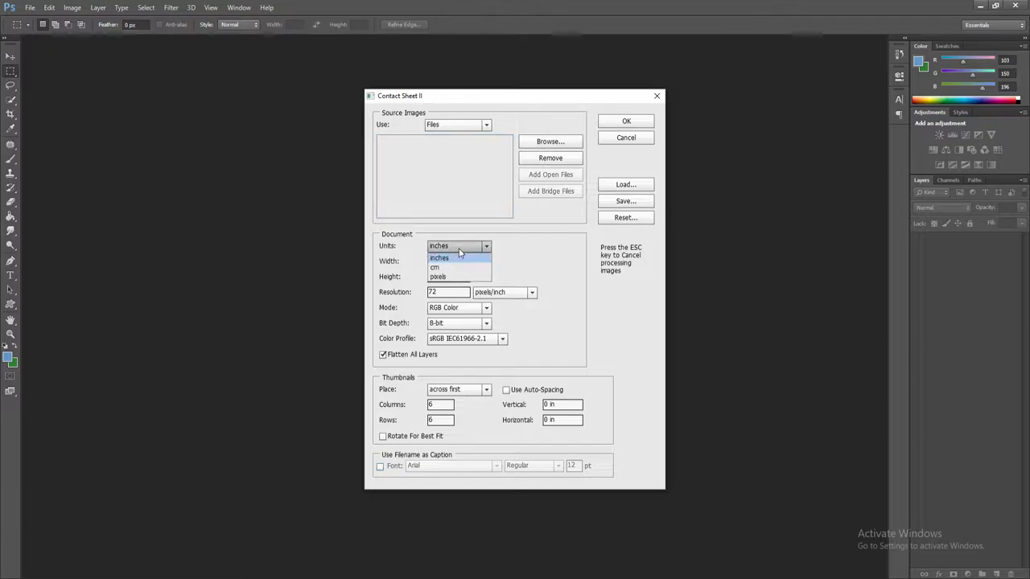
Set the contact sheet units to pixels, load all images from the test folder and generate the sheet.
click(460, 255)
click(551, 142)
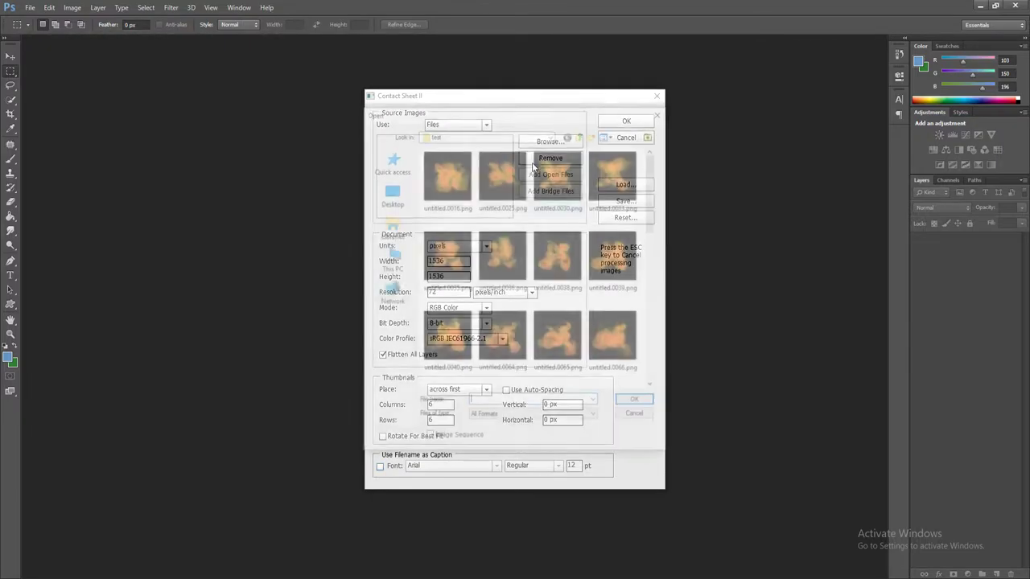
click(501, 183)
key(ctrl+a)
key(Return)
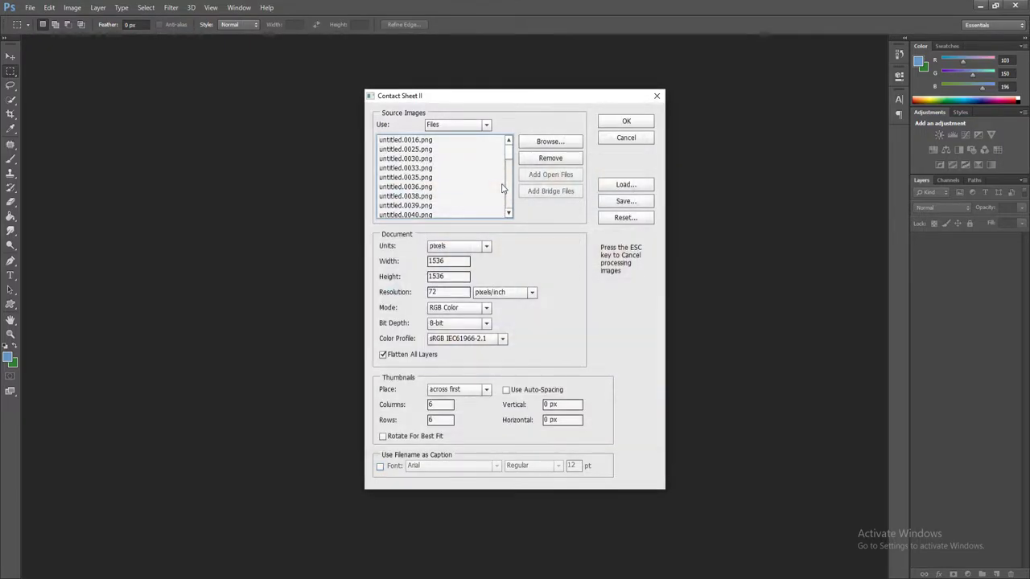
click(644, 125)
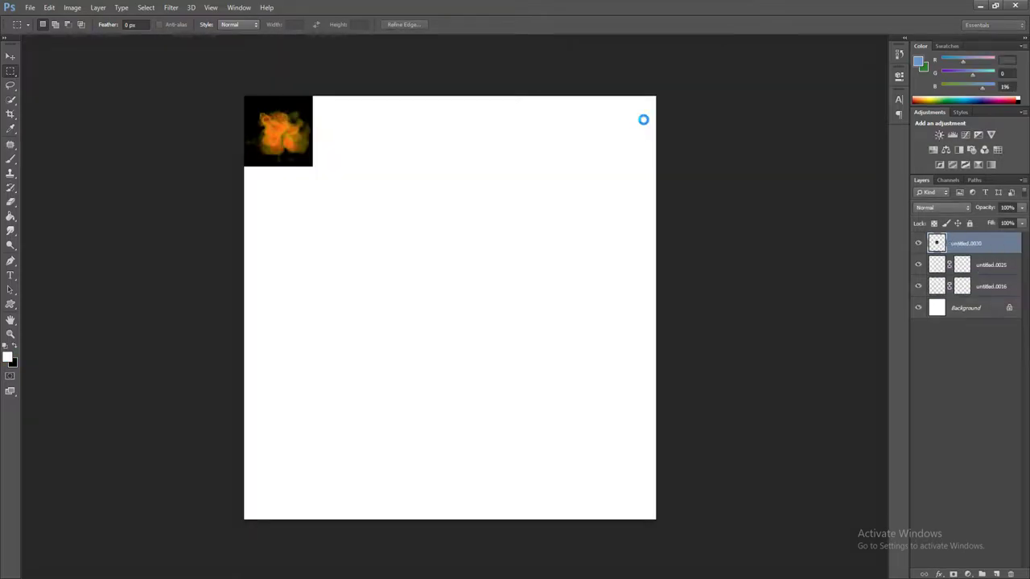
Check the source images in the test folder in File Explorer and return to the contact sheet in Photoshop.
key(alt+Tab)
key(ctrl+a)
click(571, 289)
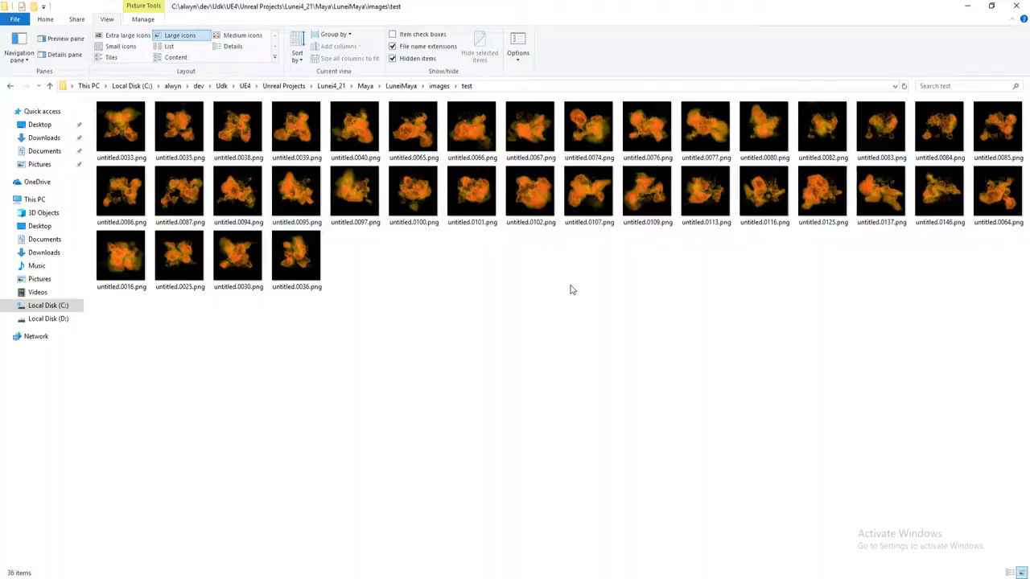
key(alt+Tab)
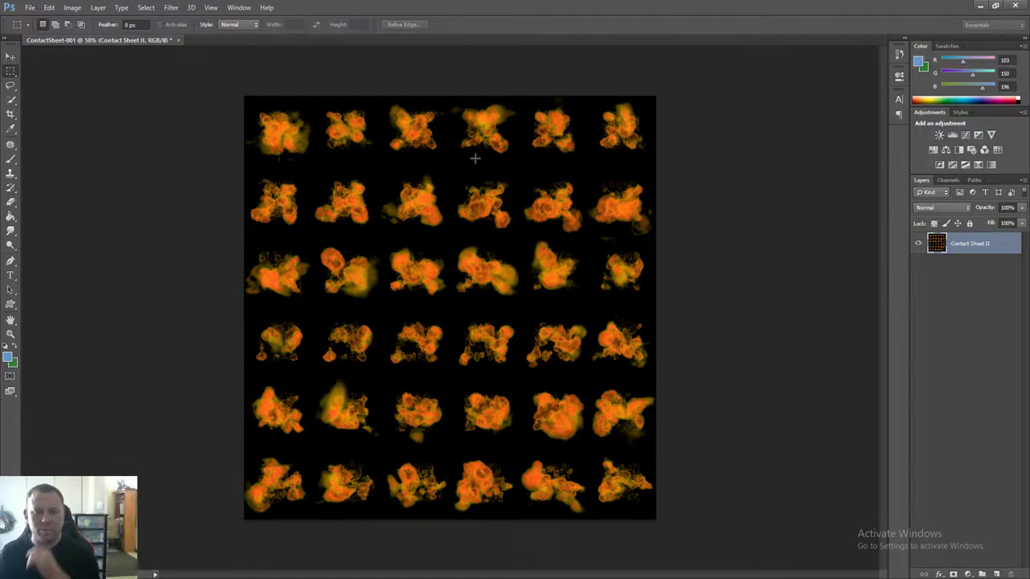
Flip through the individual fire frames of the test folder in the Photos viewer, starting from untitled.0033.png.
key(alt+Tab)
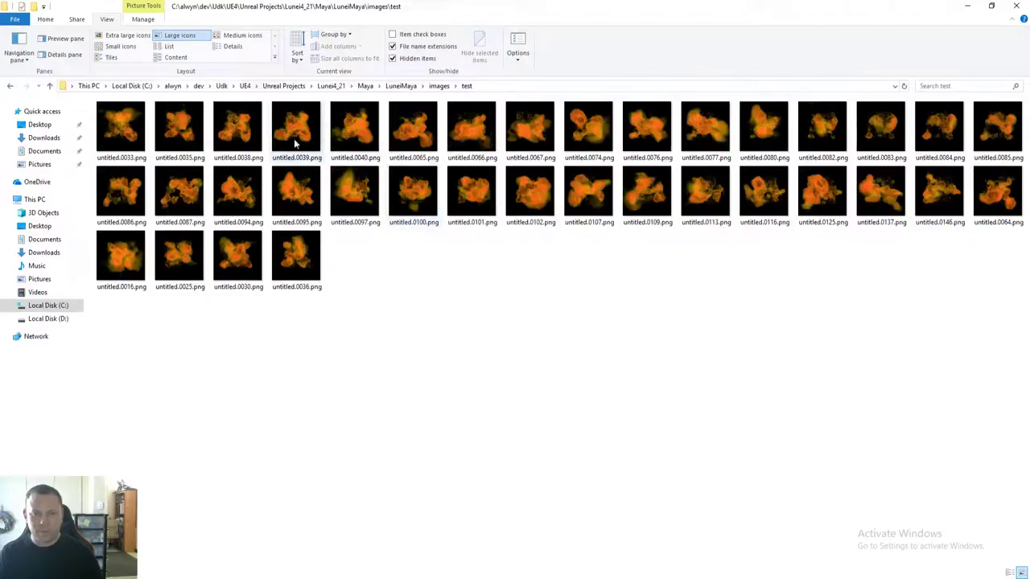
double_click(122, 132)
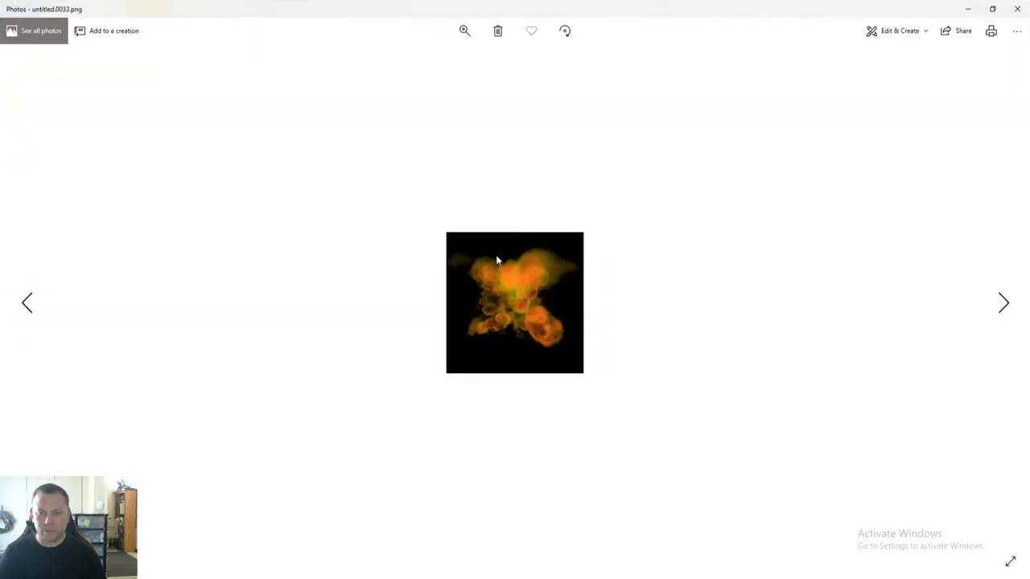
key(Right)
key(Right)
key(Right)
key(Right)
key(Right)
key(Right)
key(Right)
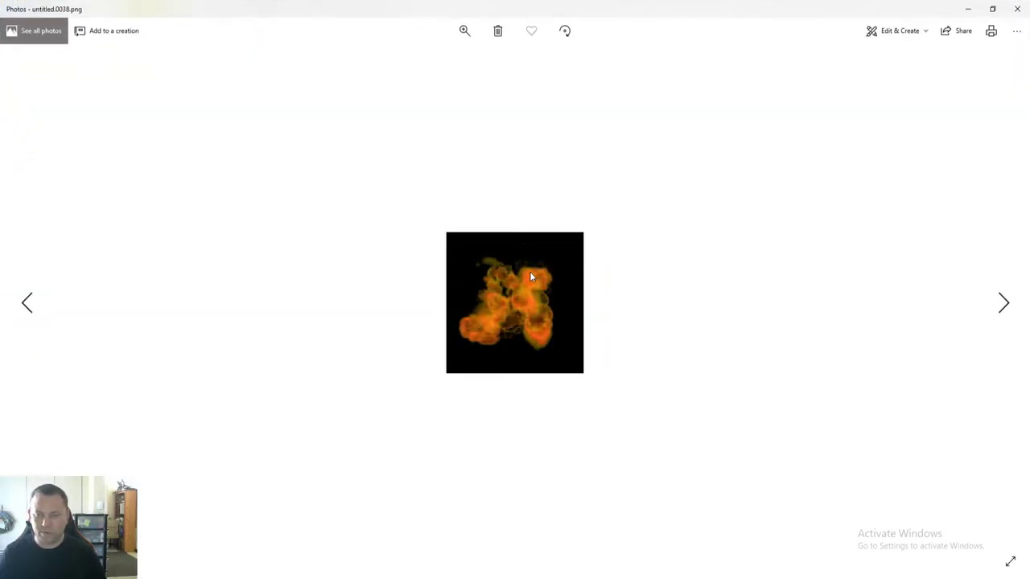
scroll(529, 274, down, 20)
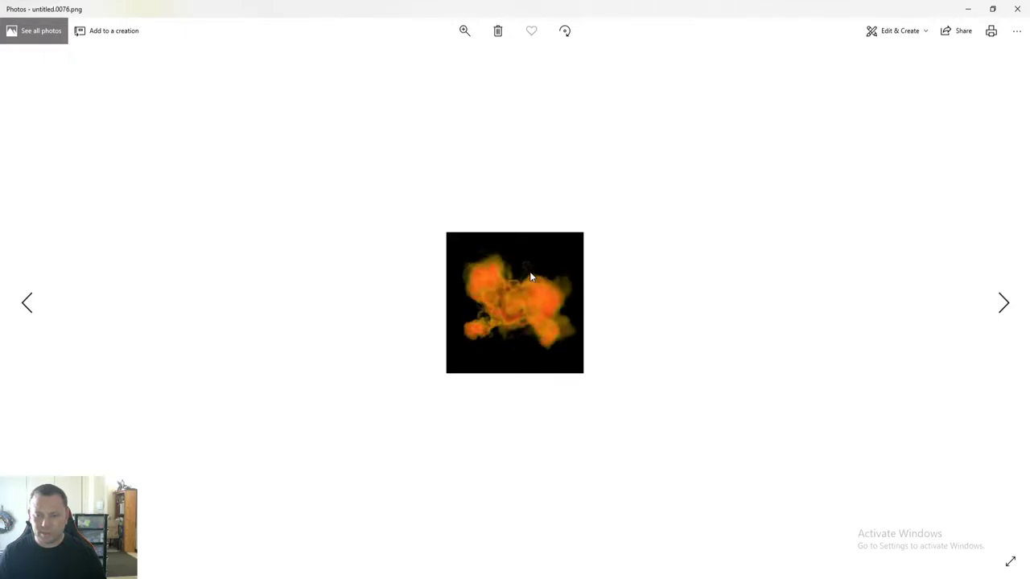
key(Right)
key(Right)
key(Right)
key(Right)
key(Right)
key(Right)
key(Escape)
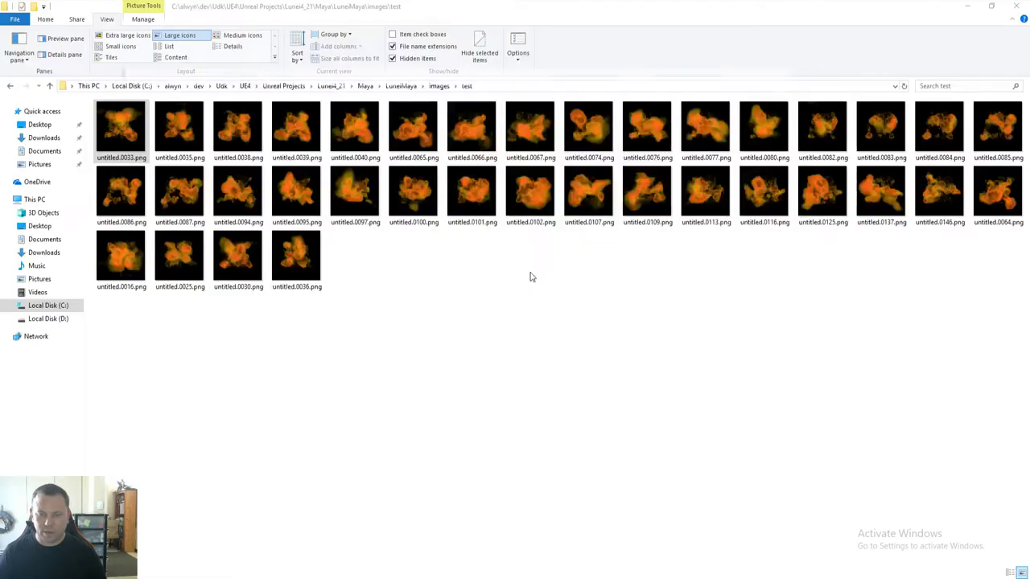
click(798, 37)
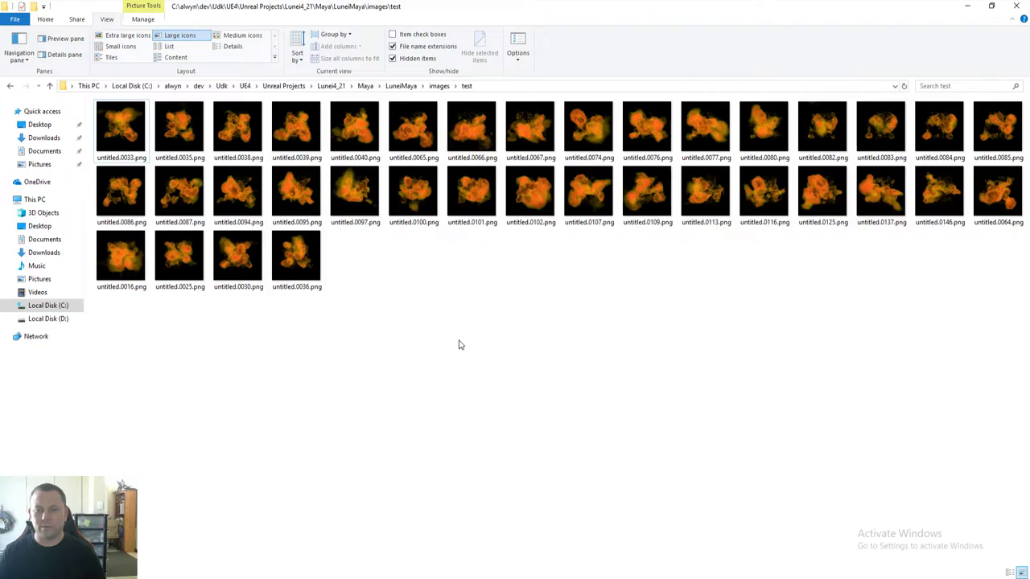
Switch to Unreal Editor and delete the fire effect from the level.
key(alt+Tab)
key(alt+Tab)
key(alt+Tab)
key(alt+Tab)
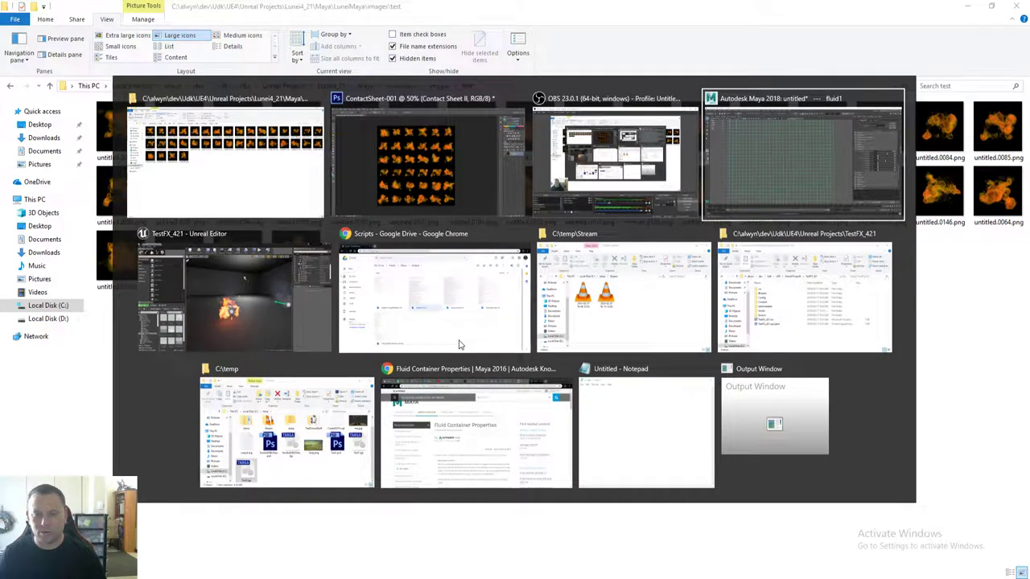
click(491, 354)
key(Delete)
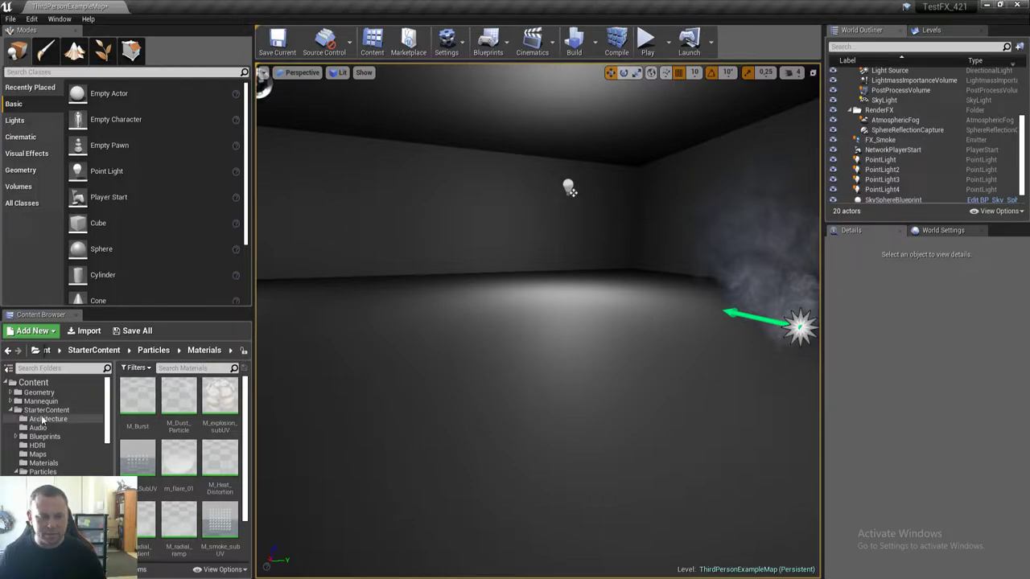
Force delete the assets FireSUBUV_Mat, FX_Fire and Test2 from the VFX/fire content folder.
double_click(47, 410)
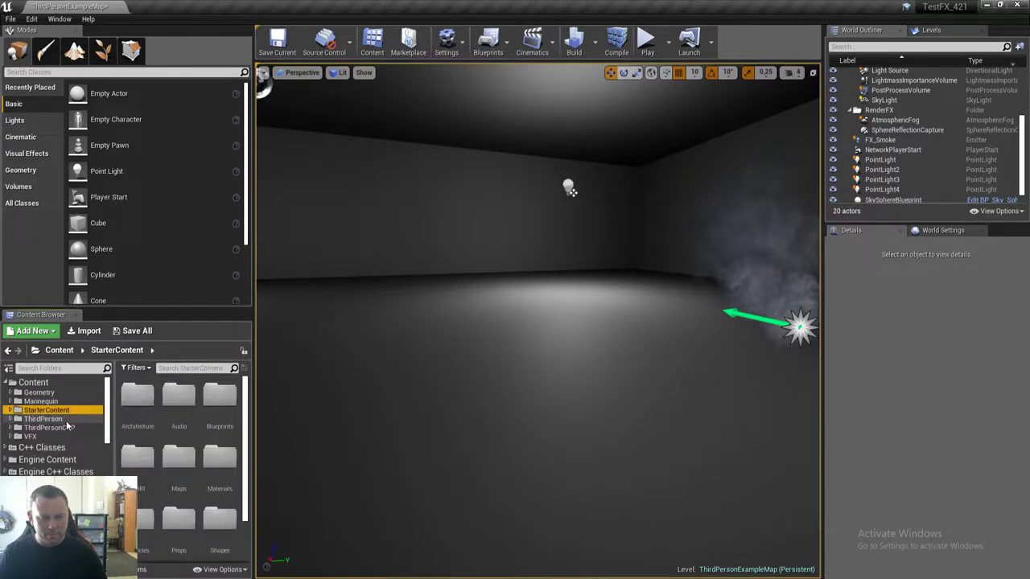
double_click(66, 420)
double_click(64, 421)
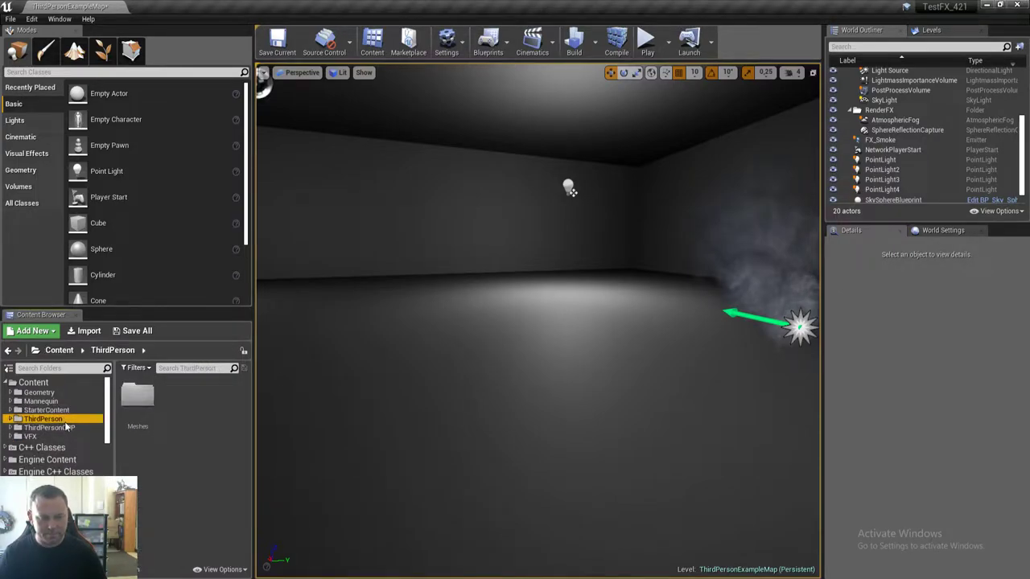
double_click(54, 439)
click(34, 445)
click(137, 400)
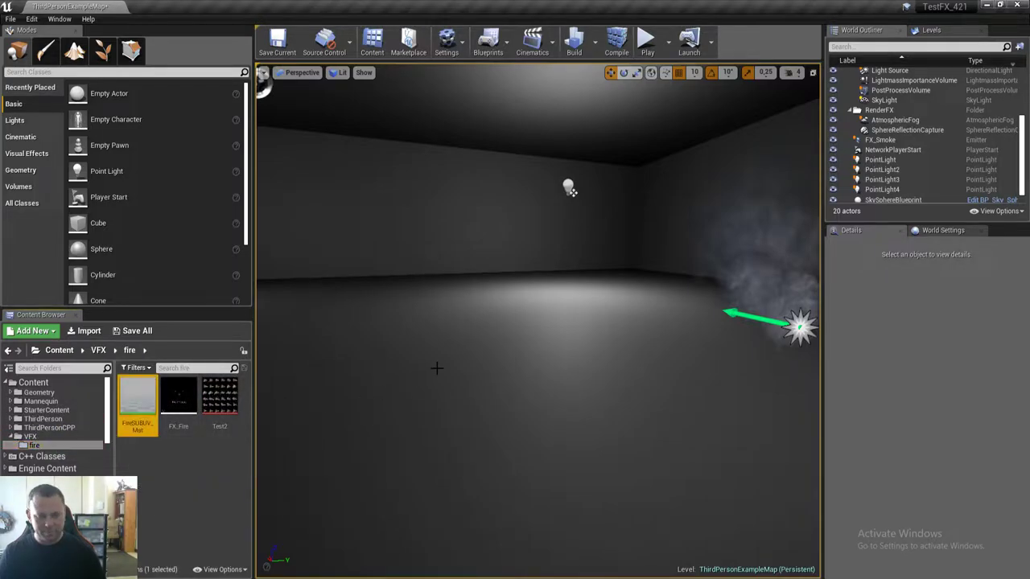
key(ctrl+a)
key(Delete)
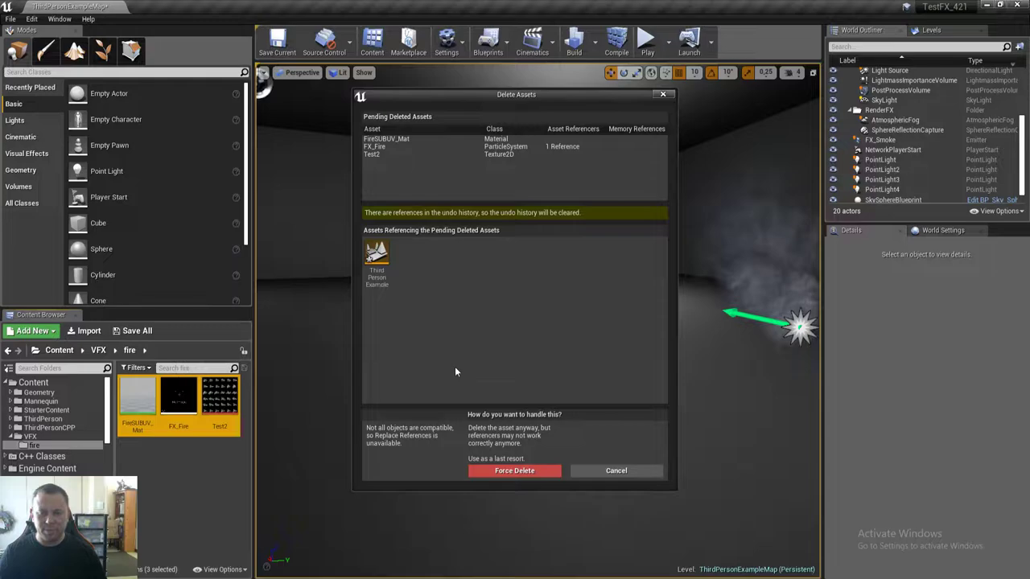
click(515, 470)
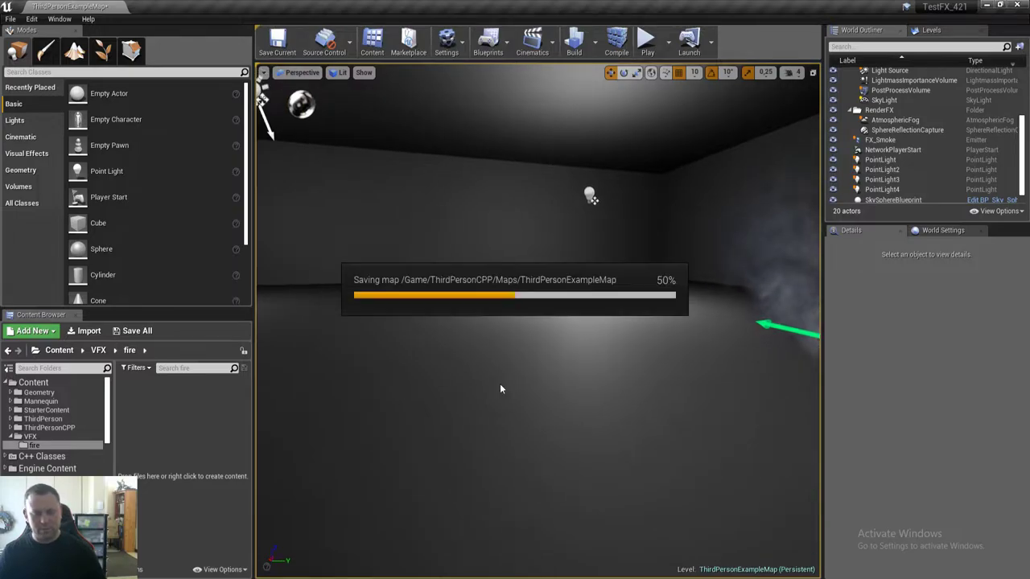
Switch to Photoshop and paste a copy of the entire contact sheet into a new channel named Alpha 1.
key(alt+Tab)
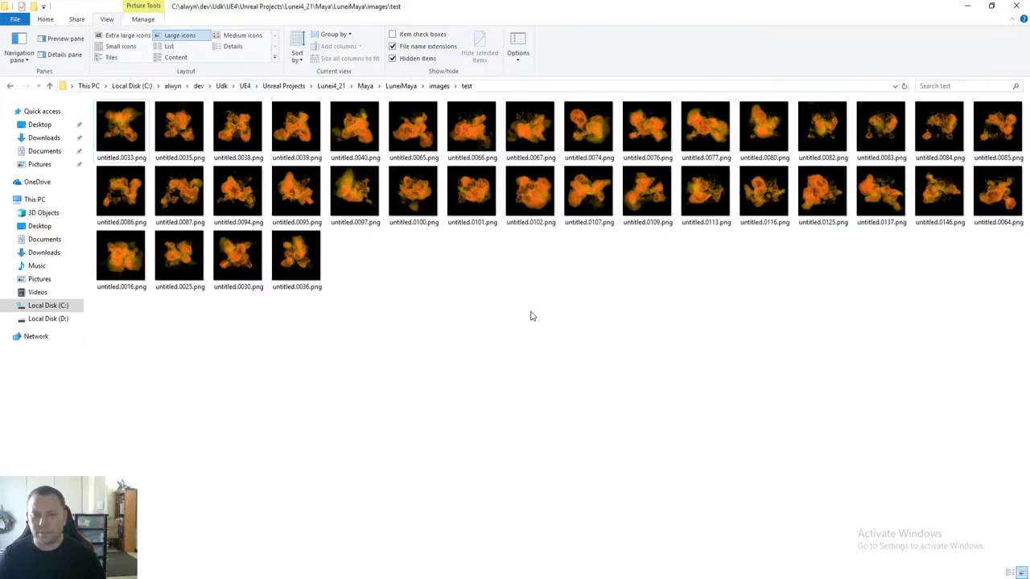
key(alt+Tab)
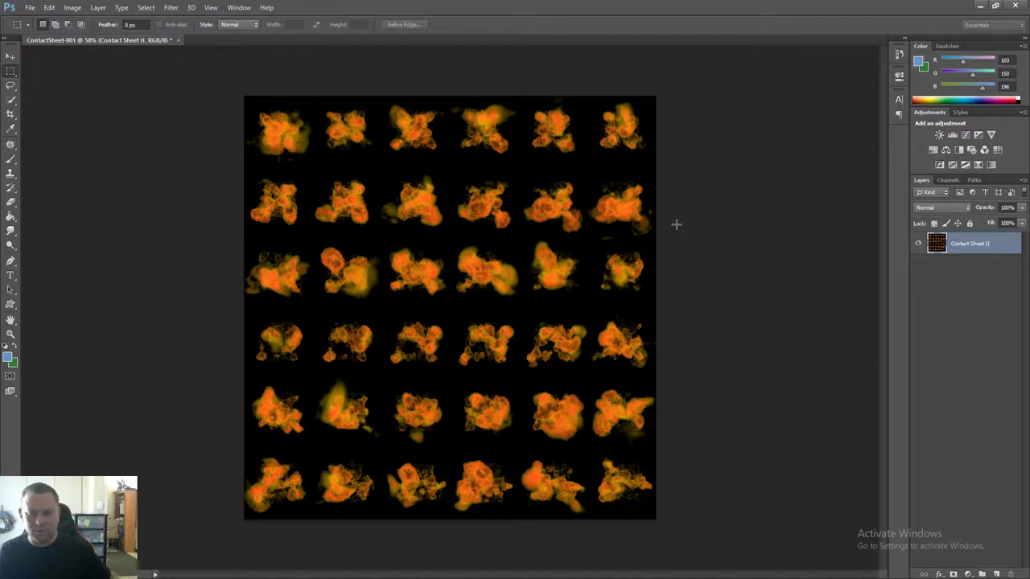
key(ctrl+a)
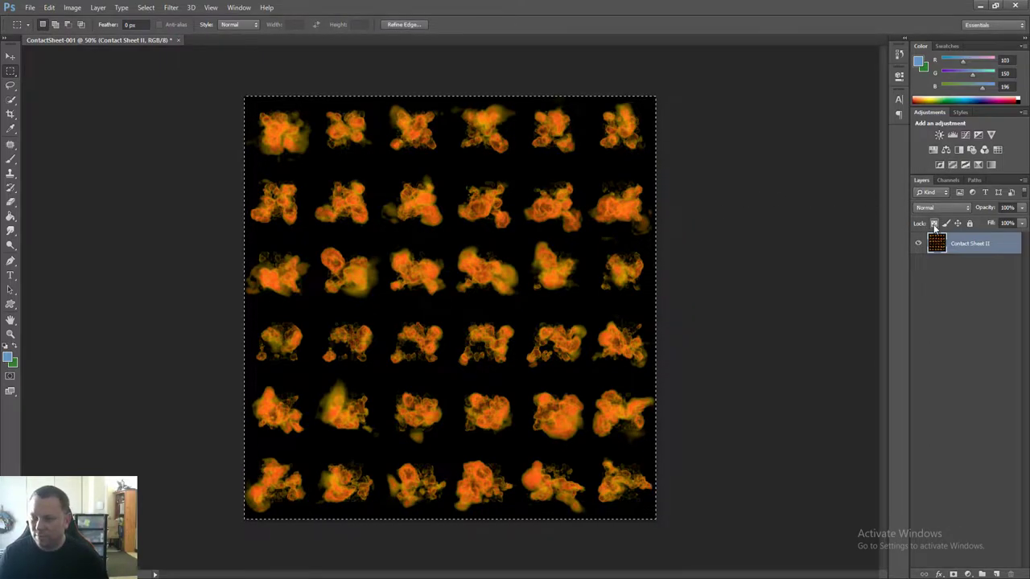
click(948, 180)
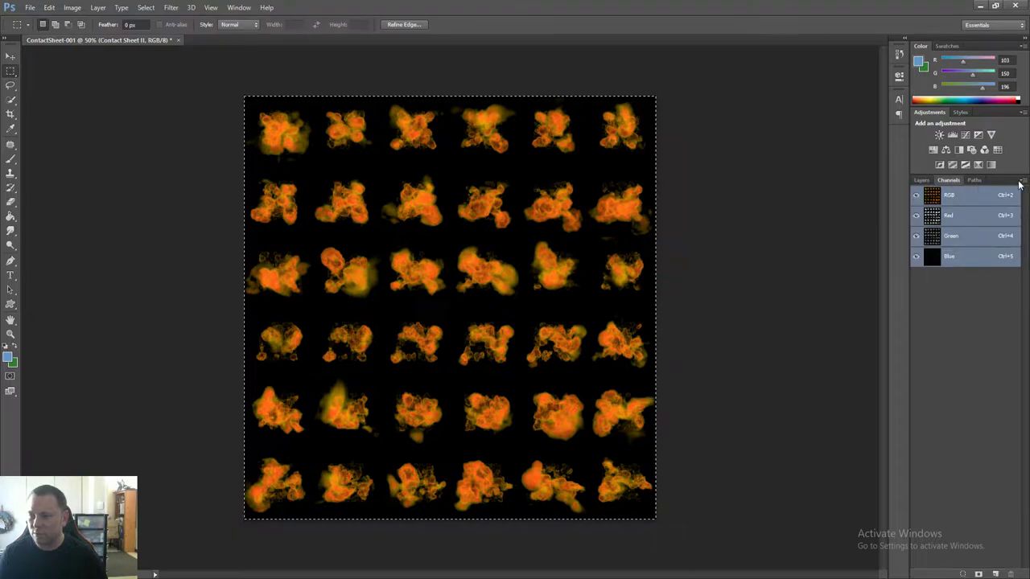
click(1022, 180)
click(976, 189)
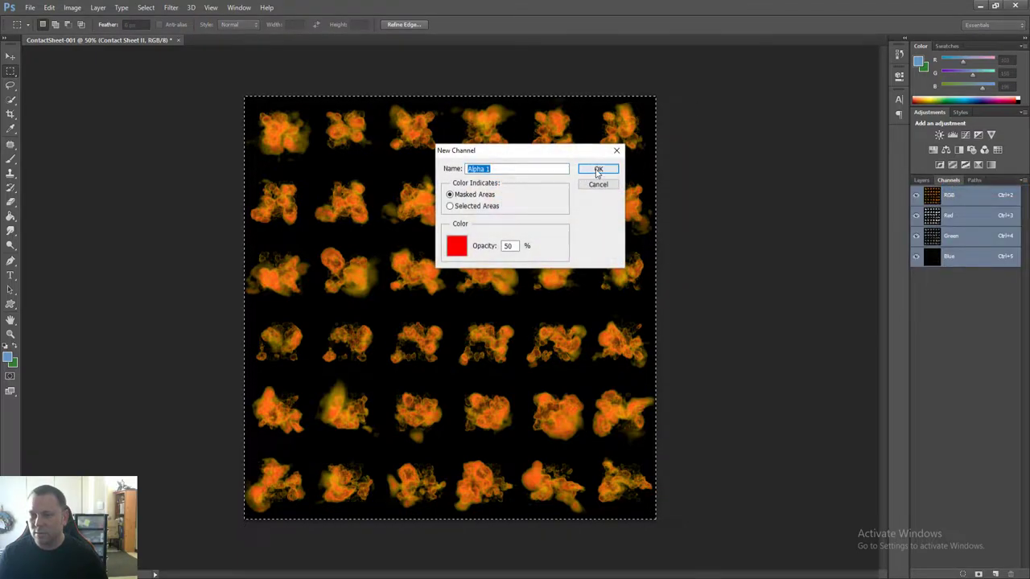
click(599, 169)
key(ctrl+v)
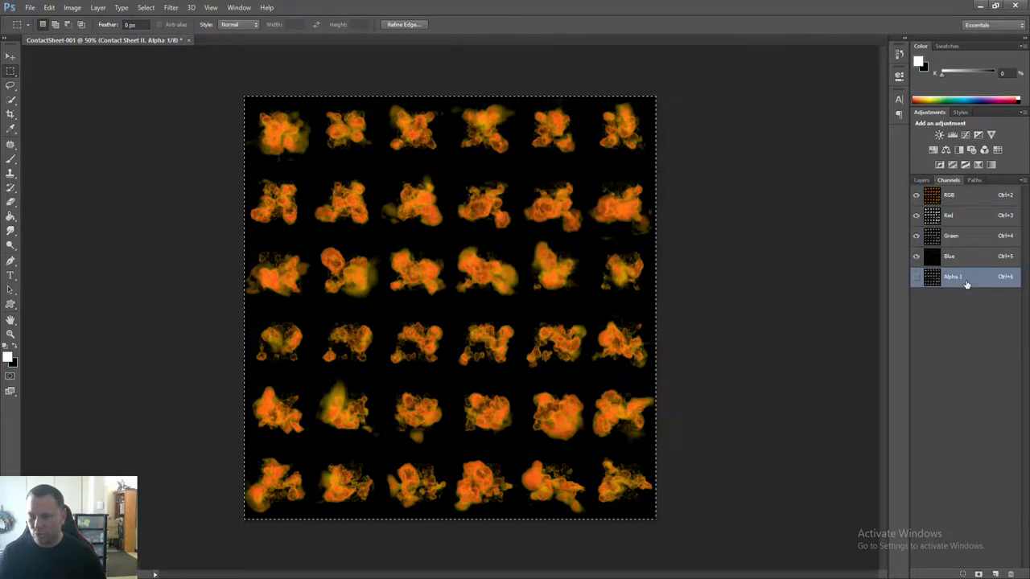
Return to the RGB channels and paste the grayscale copy as a new layer above the hidden Contact Sheet II layer.
click(950, 194)
click(921, 180)
key(ctrl+v)
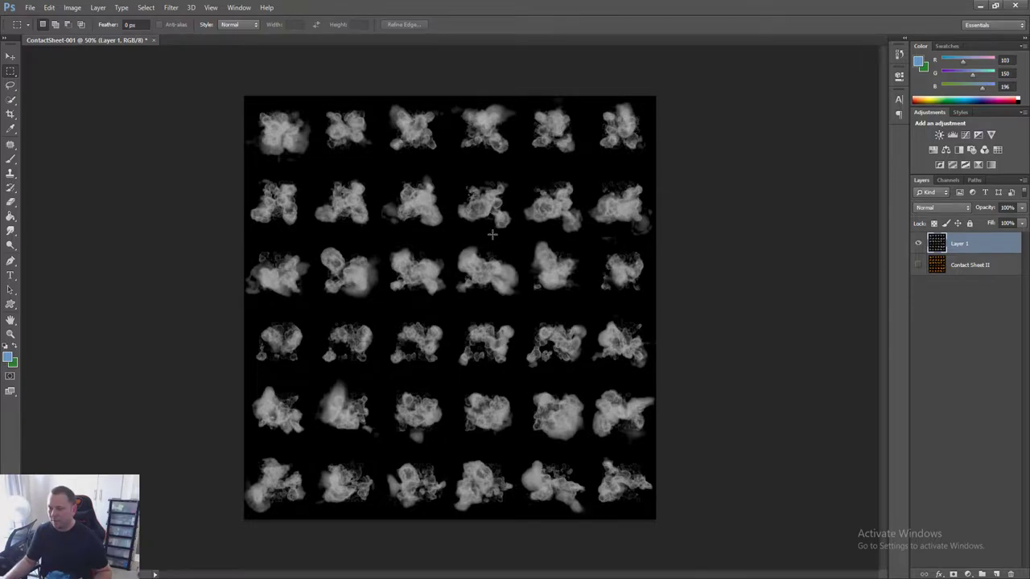
key(ctrl+shift+s)
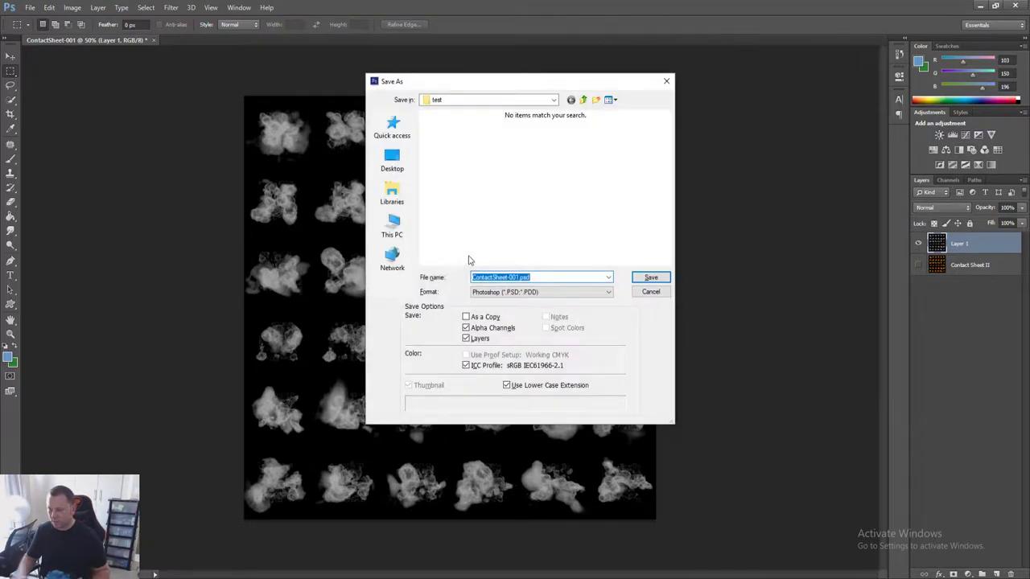
key(Tab)
key(t)
key(t)
key(Up)
key(Return)
key(shift+Tab)
text(c:	emp)
key(Return)
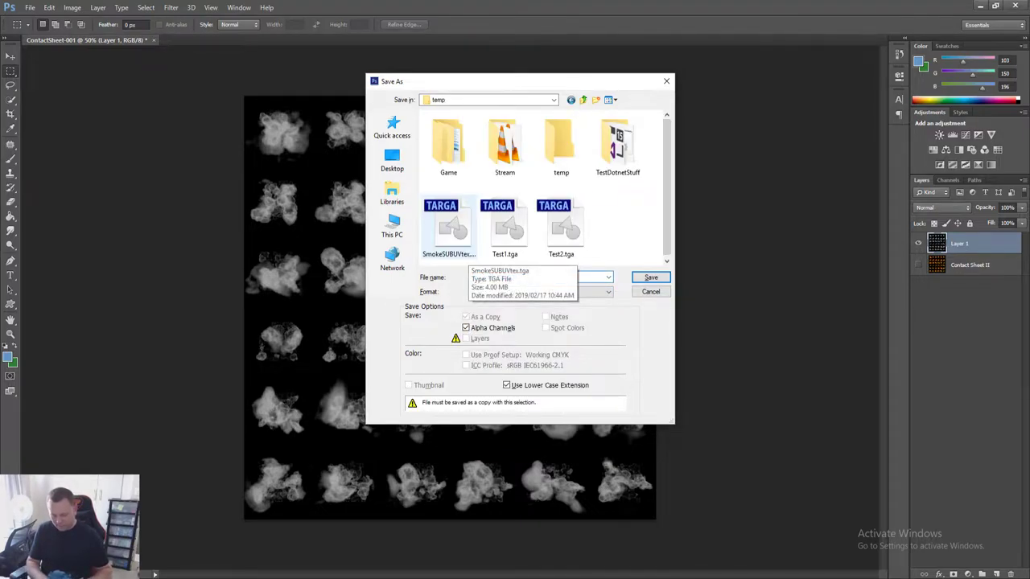
text(FireSUB)
key(Return)
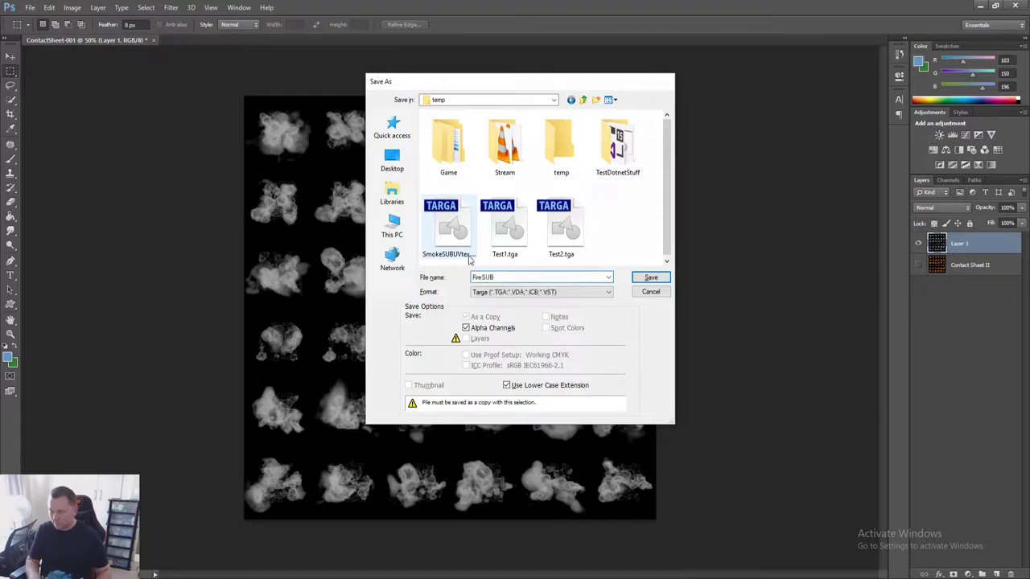
Save a Targa copy of the grayscale sheet as FireSUBUVTex in c:\temp at 32 bits/pixel.
key(ctrl+shift+s)
key(Tab)
key(alt+Down)
key(End)
key(Up)
key(Up)
key(Down)
key(Return)
key(shift+Tab)
text(c:	emp)
key(Return)
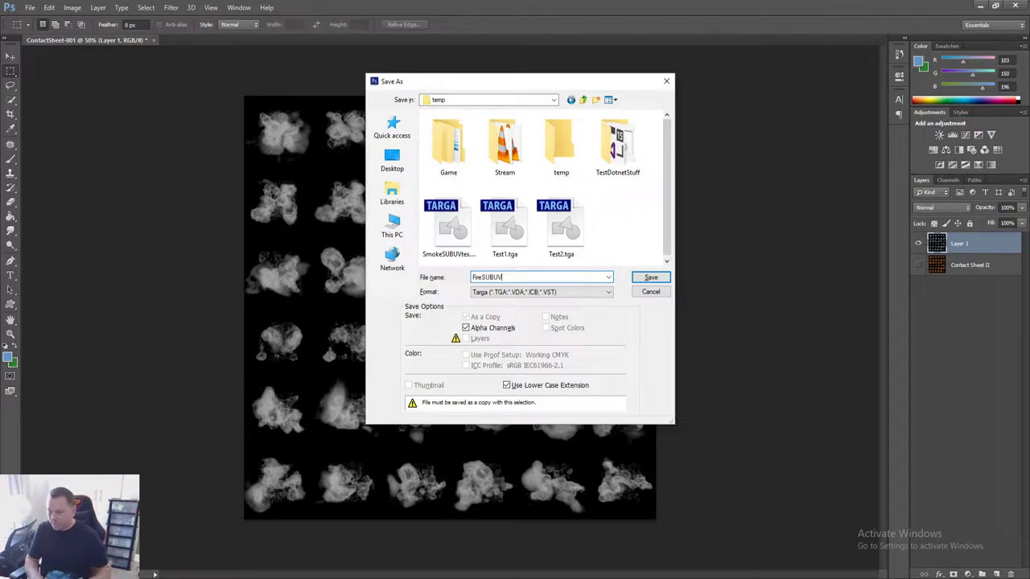
key(Return)
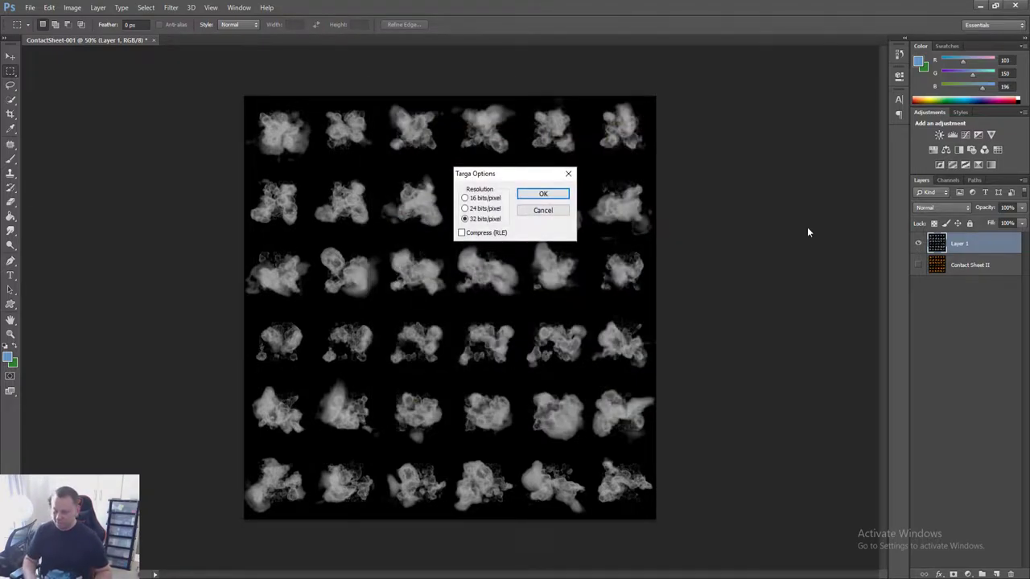
key(Return)
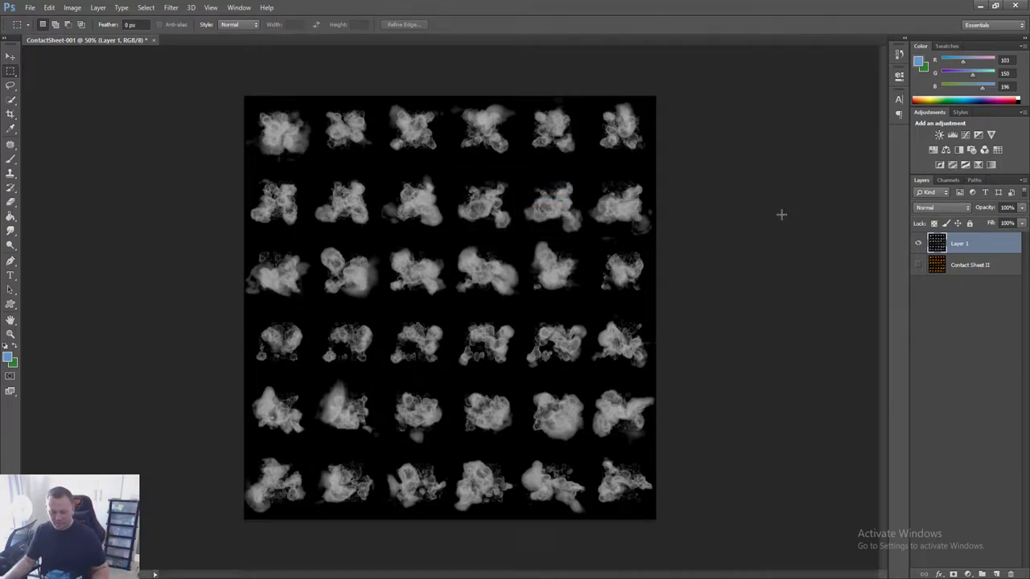
key(alt+Tab)
key(alt+Tab)
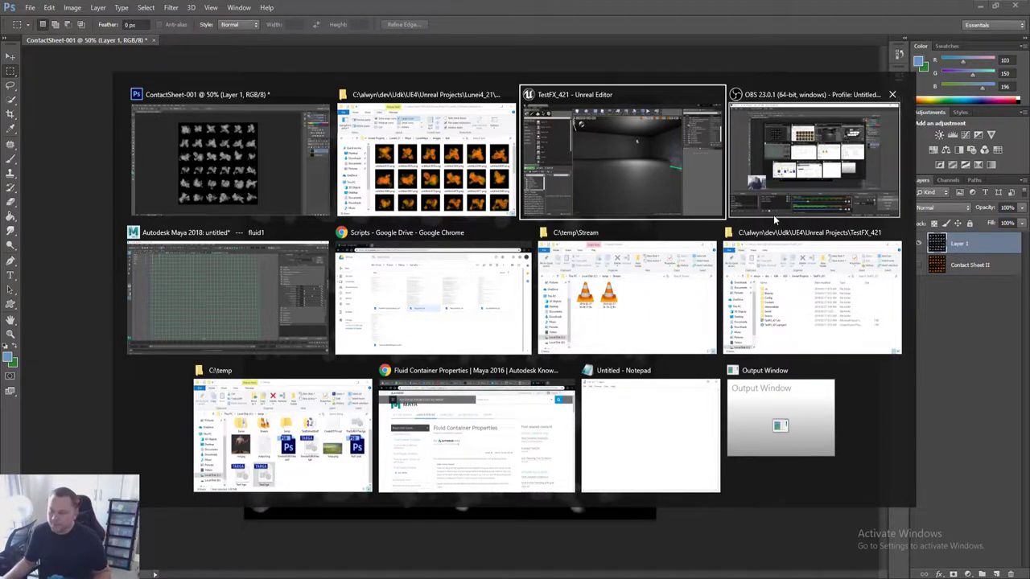
click(708, 200)
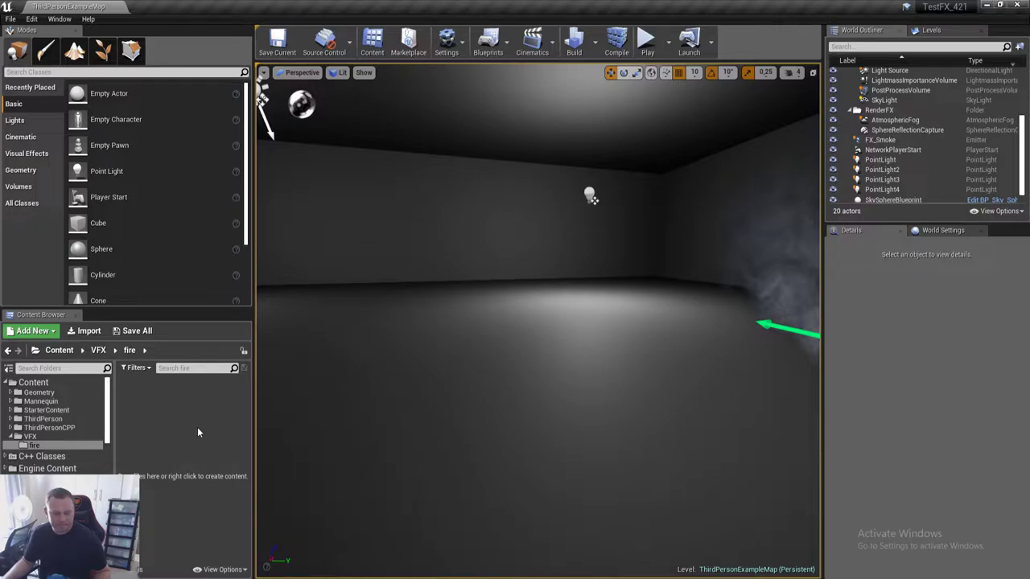
key(alt+Tab)
key(alt+Tab)
key(alt+Tab)
key(alt+Tab)
key(alt+Tab)
key(alt+Tab)
key(alt+Tab)
key(alt+Tab)
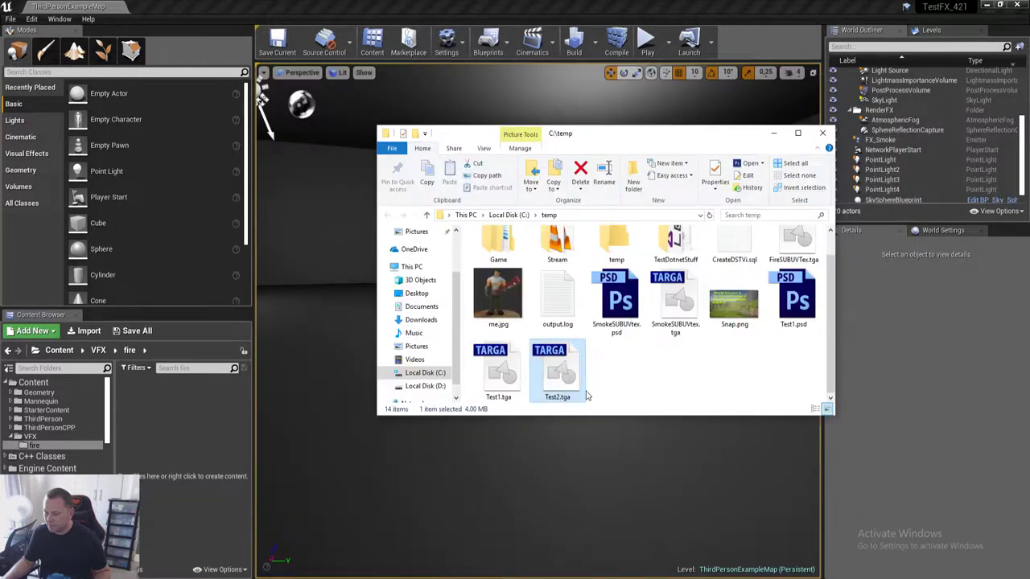
click(664, 369)
drag(673, 304, 861, 333)
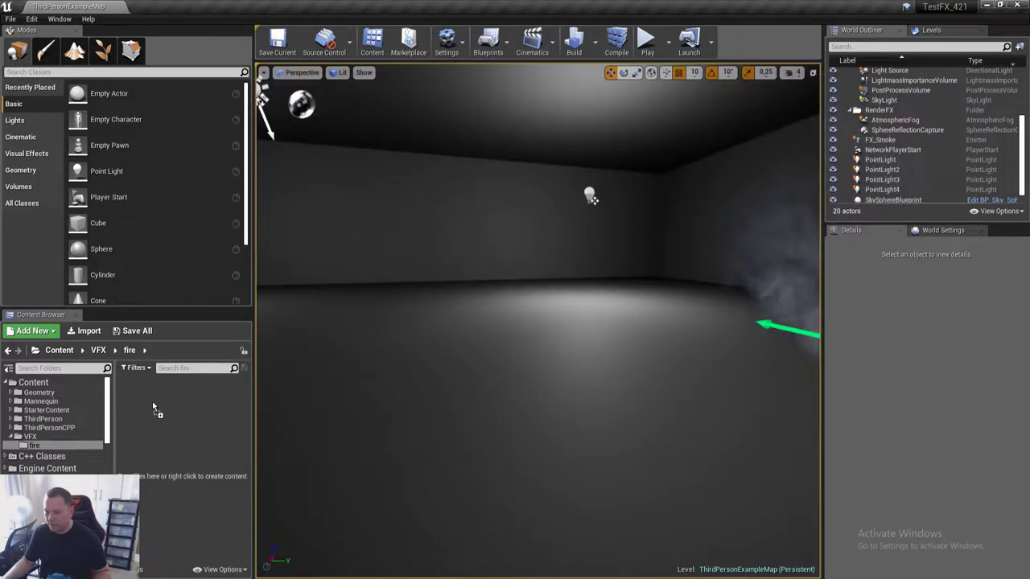
Switch to Photoshop and resize the grayscale contact sheet to 1024 x 1024 pixels.
key(alt+Tab)
key(alt+Tab)
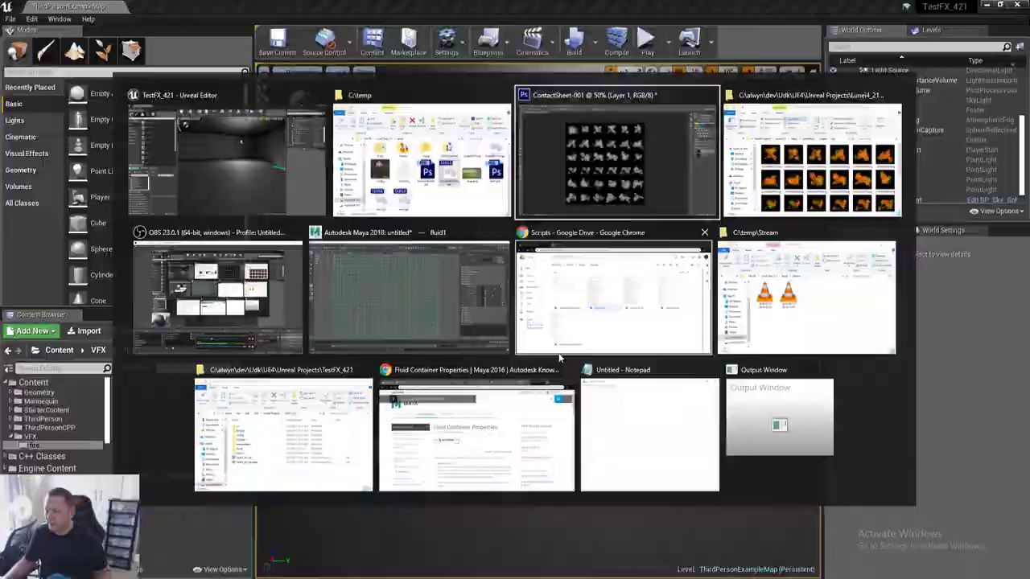
key(ctrl+alt+i)
text(1024)
key(Tab)
key(Tab)
text(1024)
key(Return)
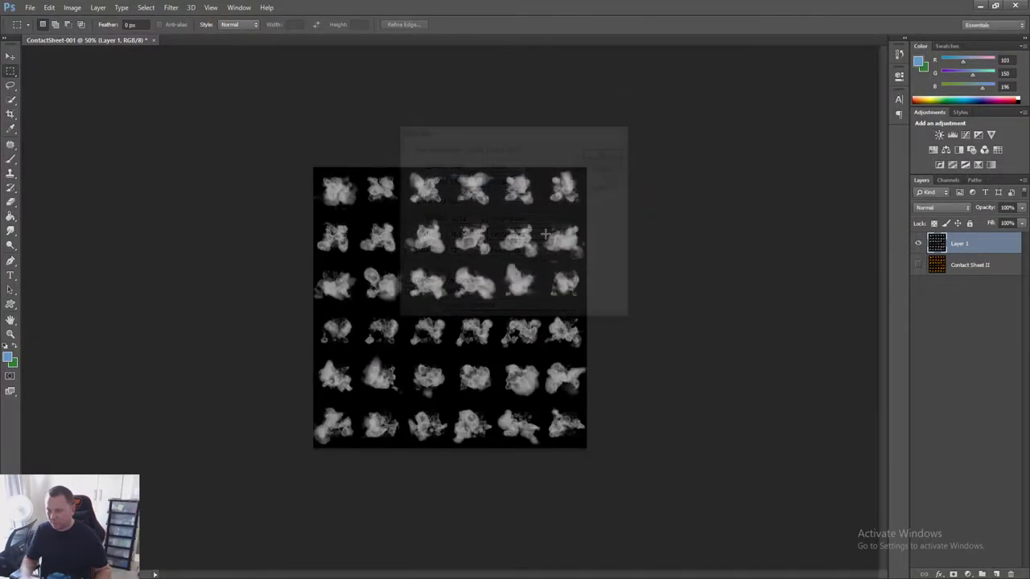
Start saving the resized sheet in the temp folder and choose the Targa format.
key(ctrl+s)
key(Tab)
key(alt+Down)
key(End)
key(Up)
key(Up)
key(Return)
key(shift+Tab)
key(Tab)
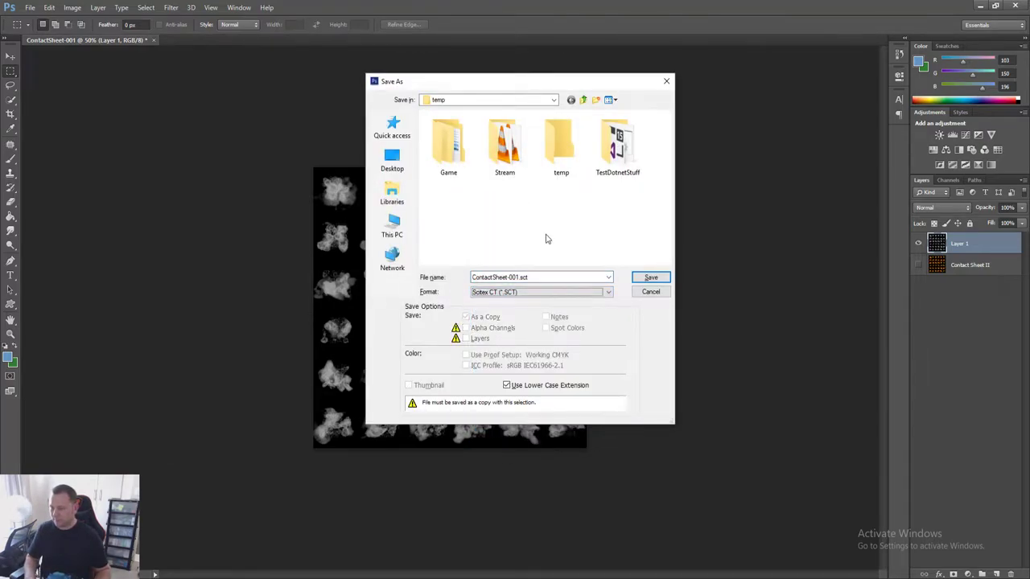
key(alt+Down)
key(Up)
key(Down)
key(Down)
key(Return)
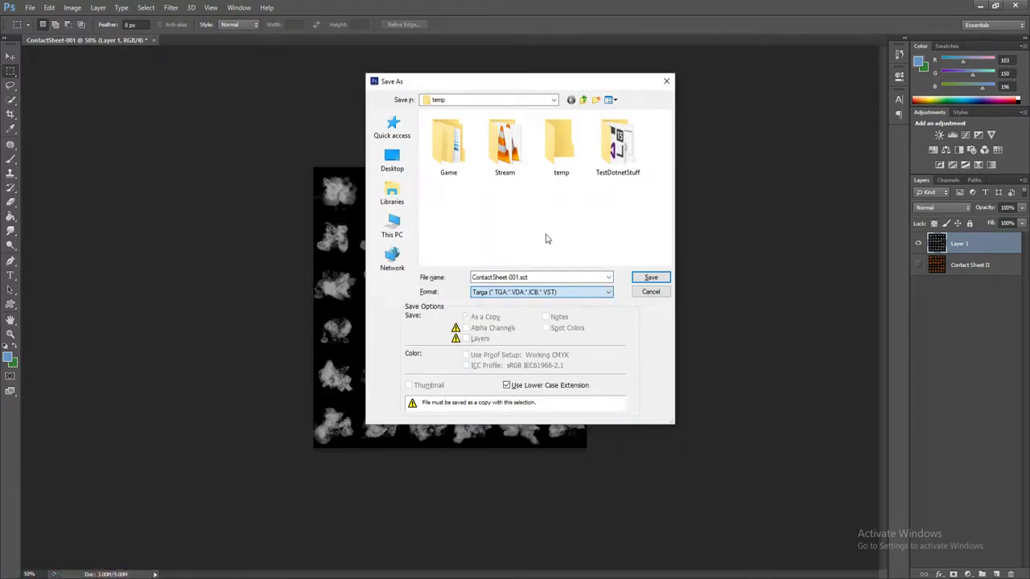
Overwrite the existing FireSUBUVTex.tga with the resized sheet, keeping its alpha channel.
key(shift+Tab)
key(shift+Tab)
key(Down)
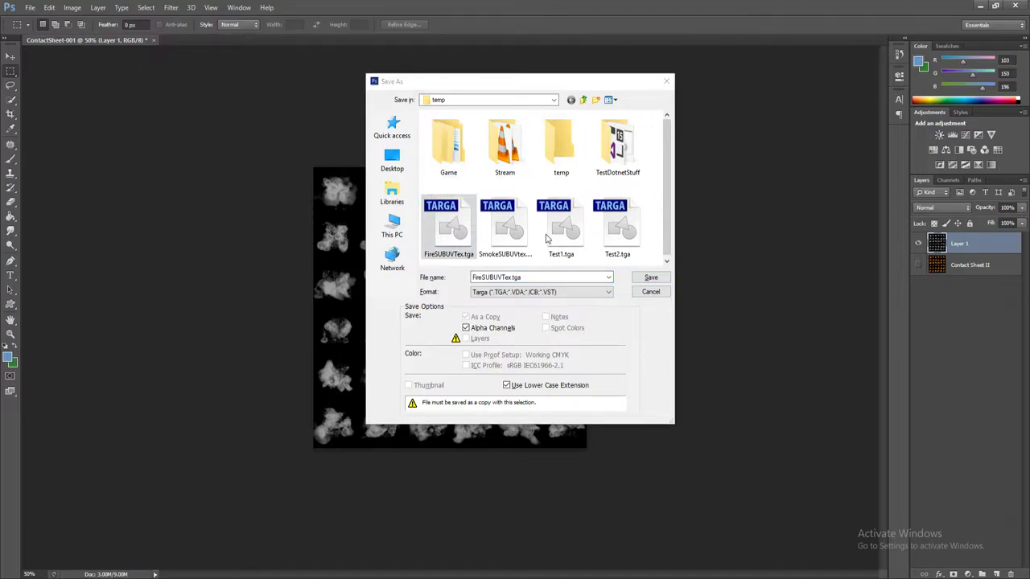
key(Return)
key(Return)
Import FireSUBUVTex.tga from C:\temp into the VFX/fire content folder in Unreal Editor.
key(alt+Tab)
key(alt+Tab)
key(Tab)
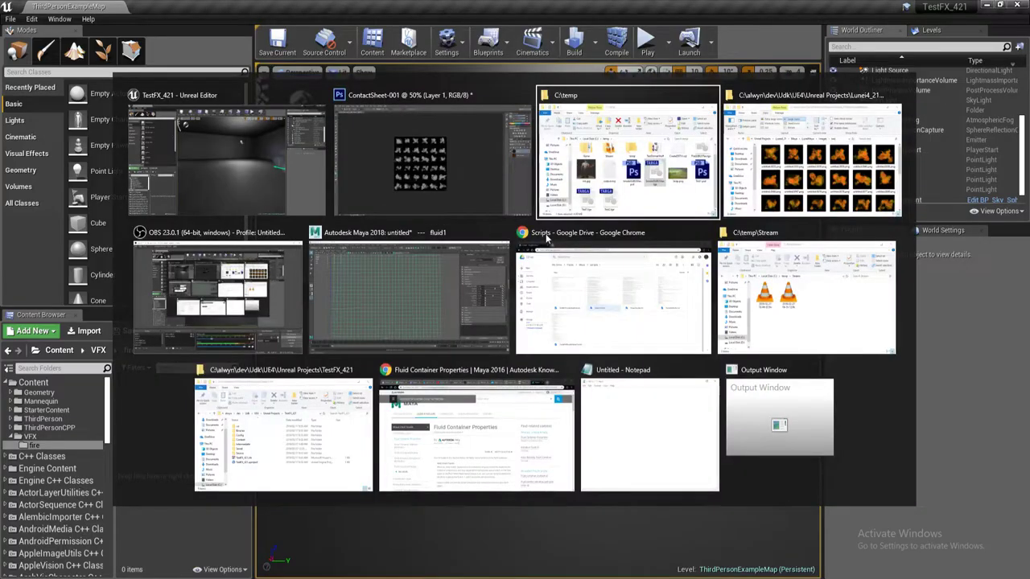
click(620, 312)
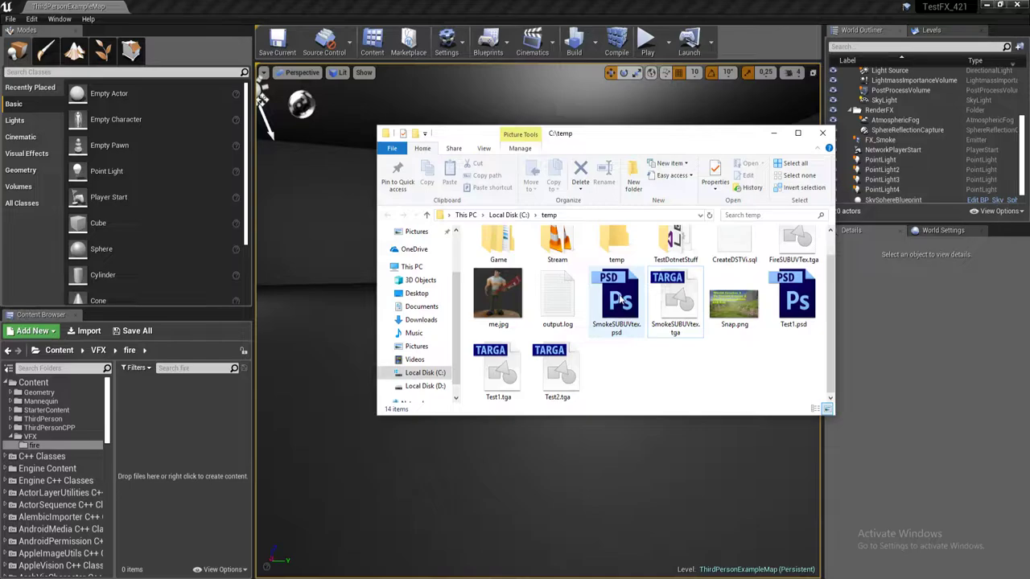
scroll(748, 354, up, 1)
drag(793, 262, 183, 397)
Open the FireSUBUVTex texture and inspect its colour channels with the alpha channel display off.
double_click(137, 396)
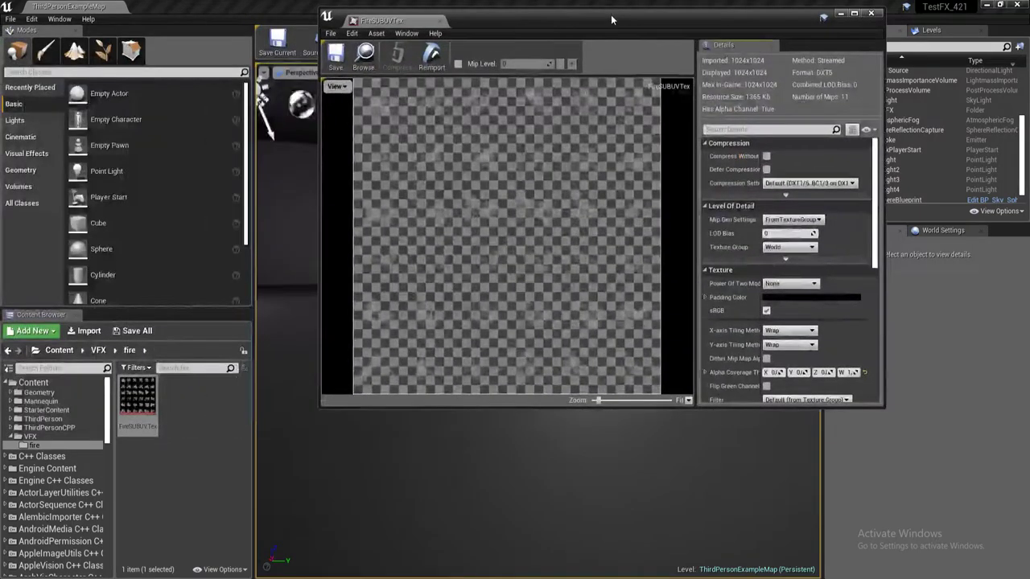
double_click(614, 17)
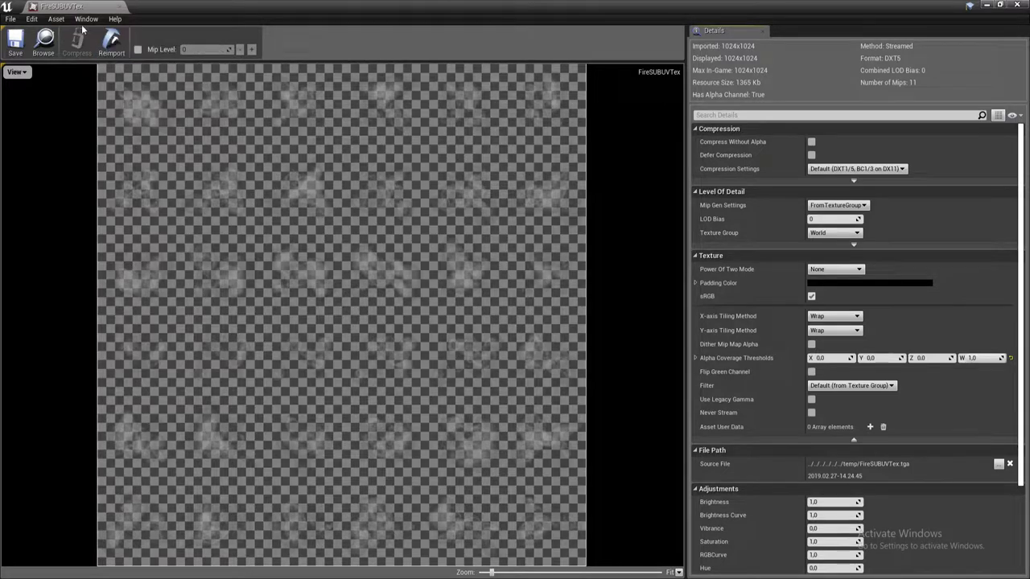
click(14, 73)
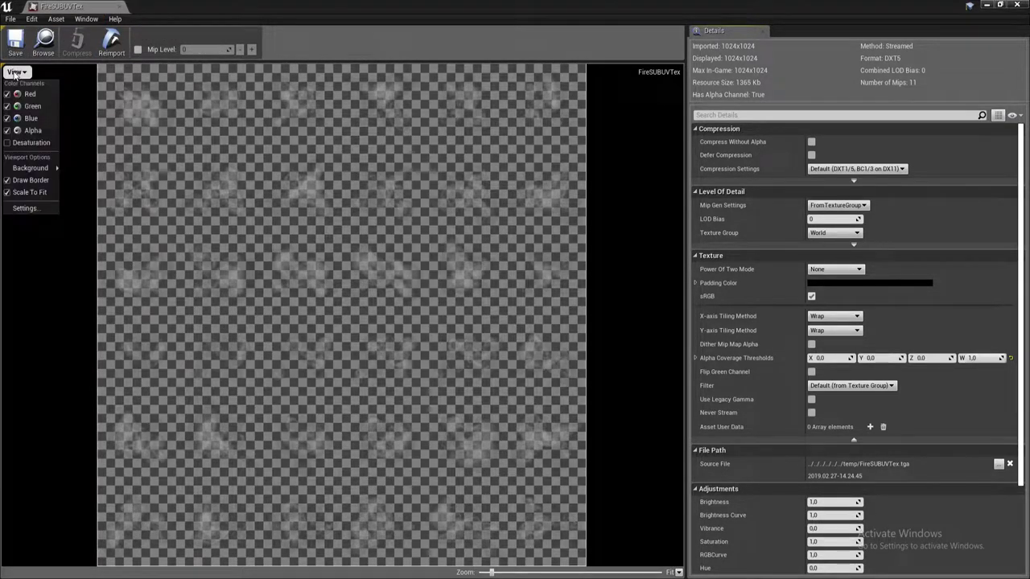
click(29, 130)
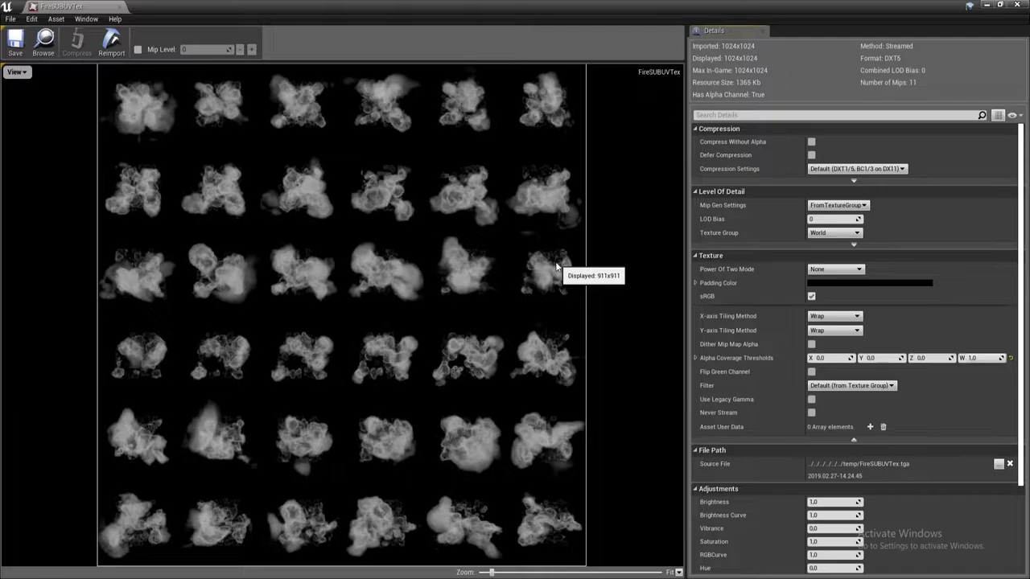
scroll(555, 265, down, 3)
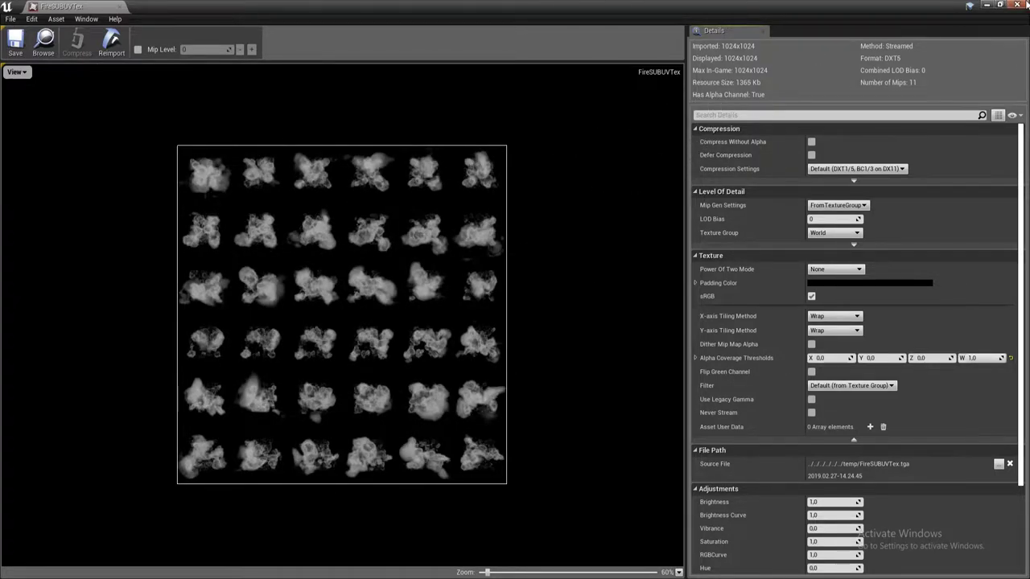
click(988, 5)
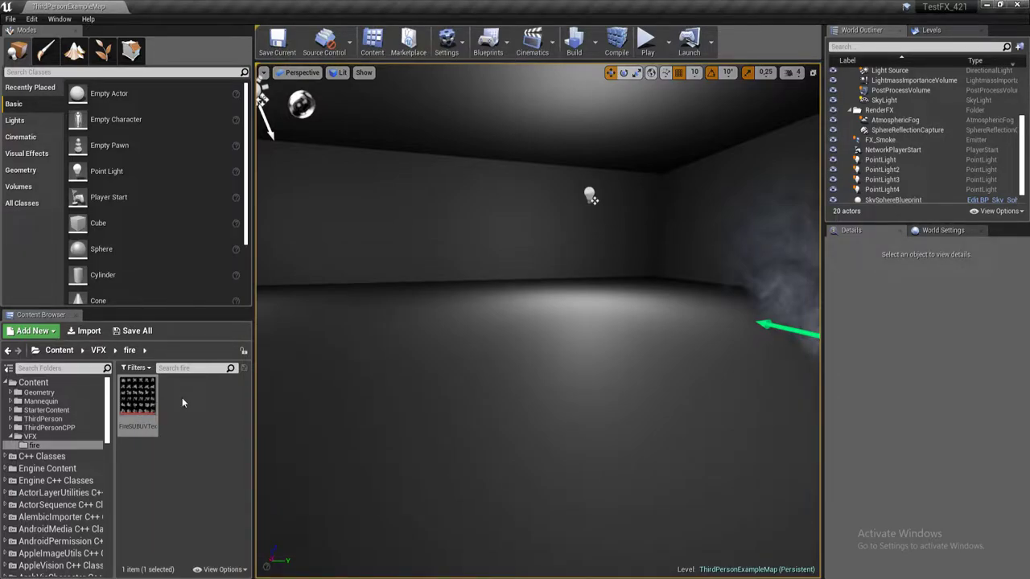
Copy the SmokeSUBUV_Mat material from the VFX folder into the fire folder.
click(30, 437)
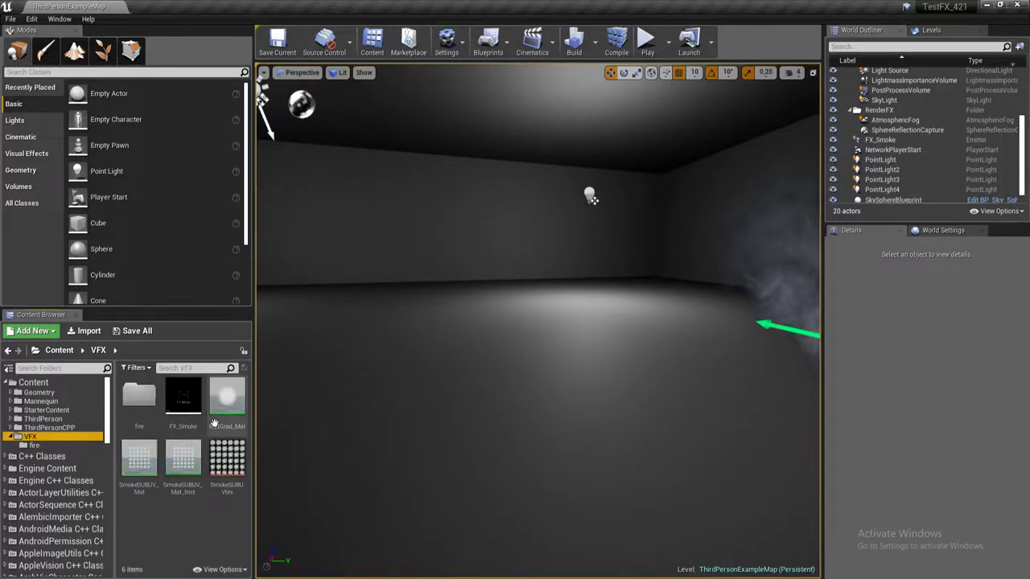
click(187, 417)
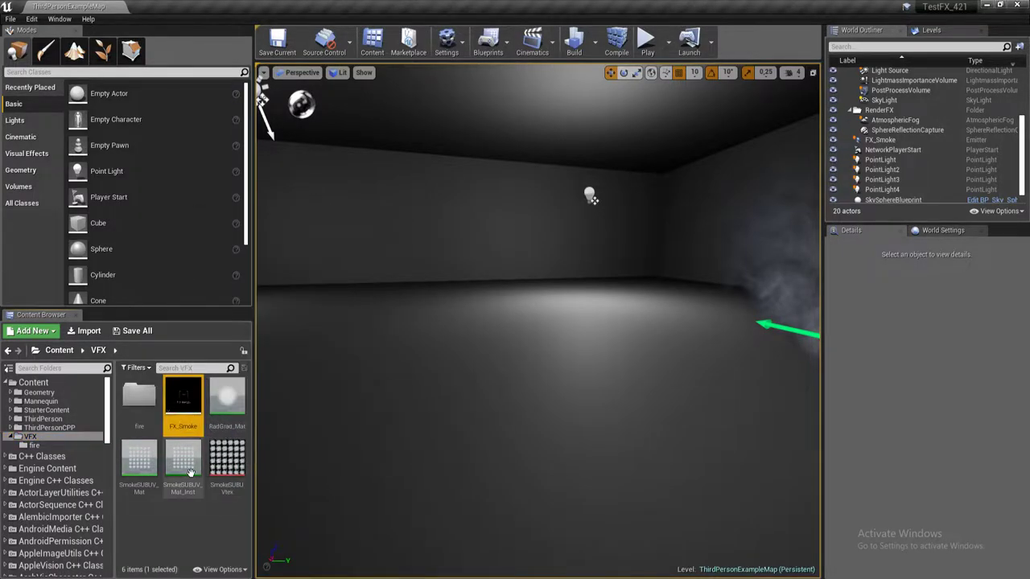
drag(143, 467, 34, 446)
click(60, 458)
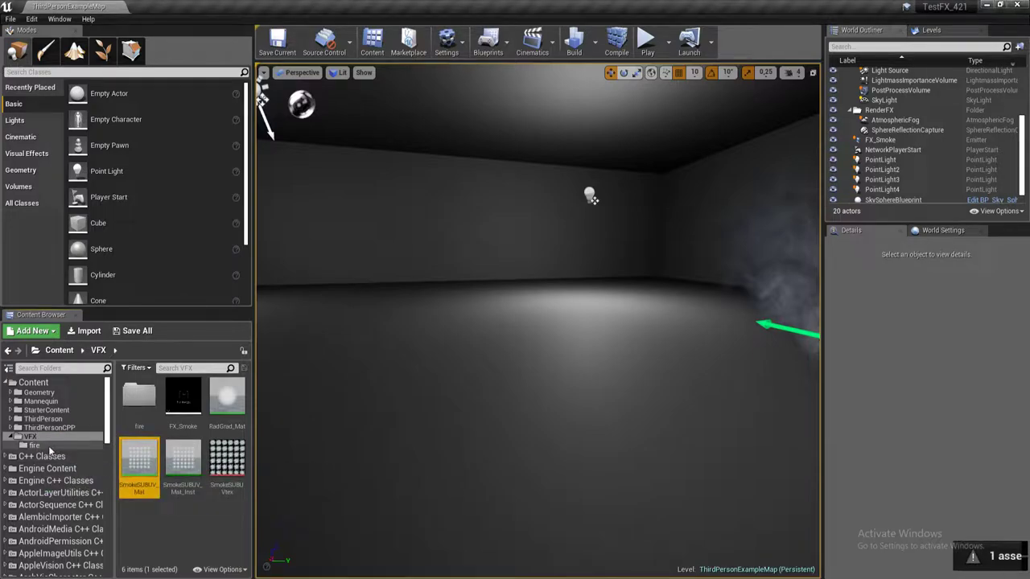
Rename the copied smoke material in the fire folder to FireSUBUV_Mat.
click(101, 447)
click(174, 397)
key(F2)
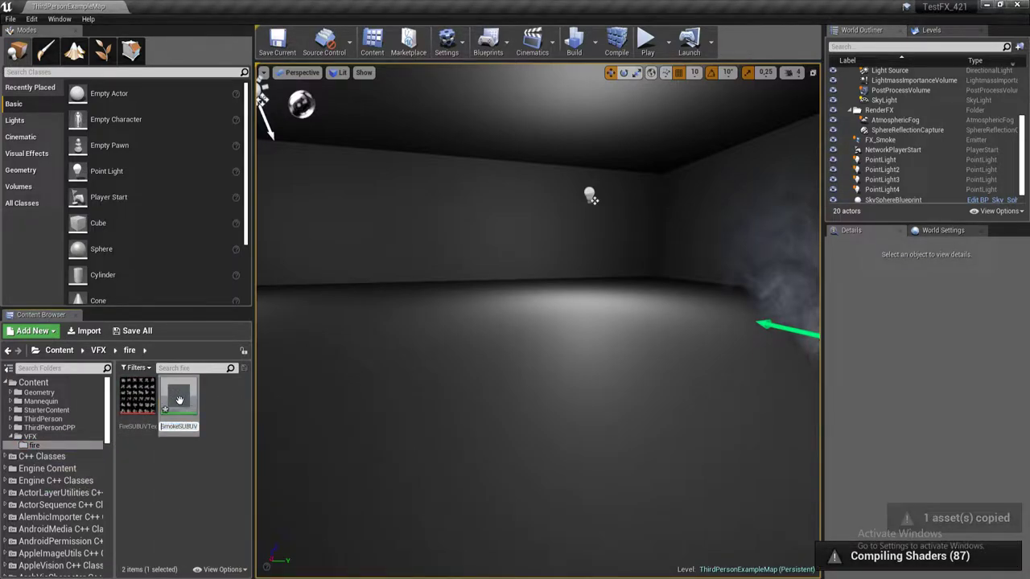
text(Fire)
key(Return)
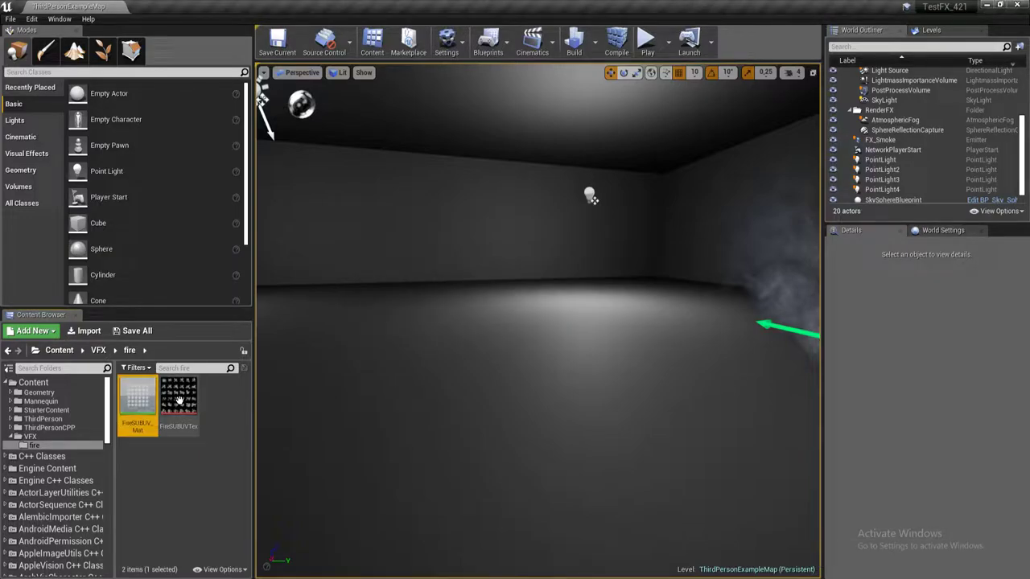
In FireSUBUV_Mat, connect the particle colour Multiply output to Emissive Color and disconnect it from Base Color.
double_click(139, 398)
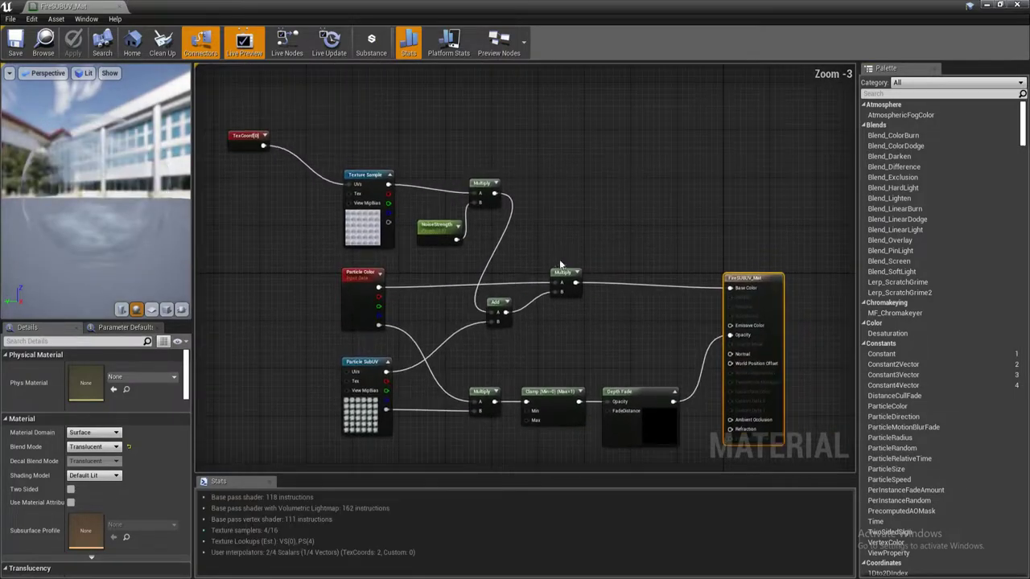
drag(299, 263, 380, 259)
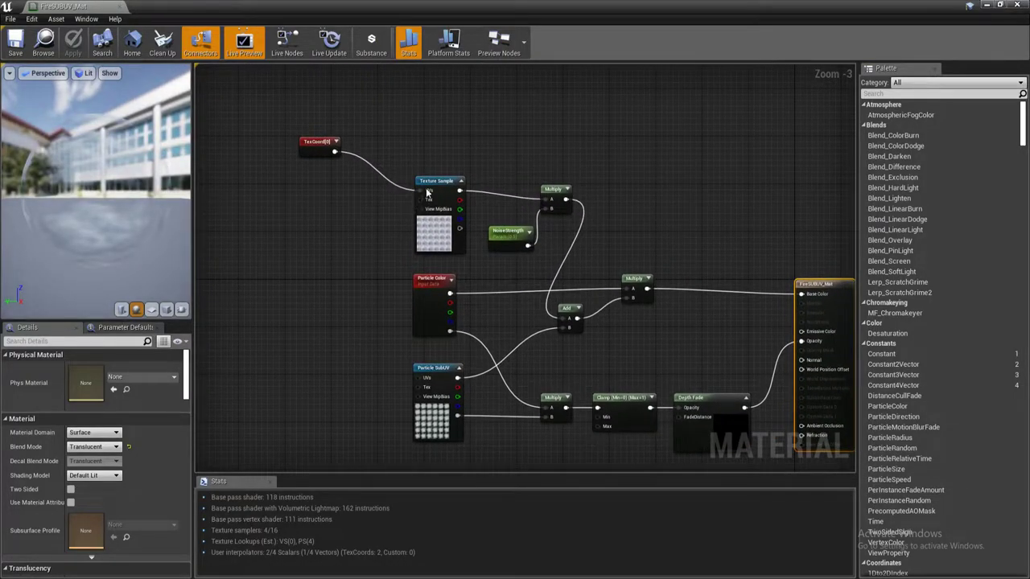
drag(827, 335, 633, 221)
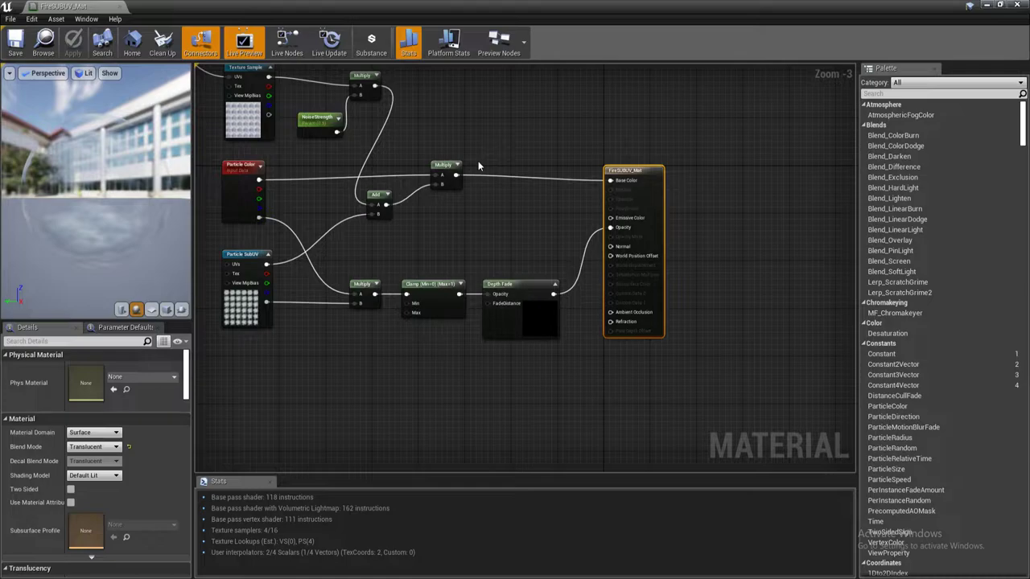
drag(455, 175, 610, 218)
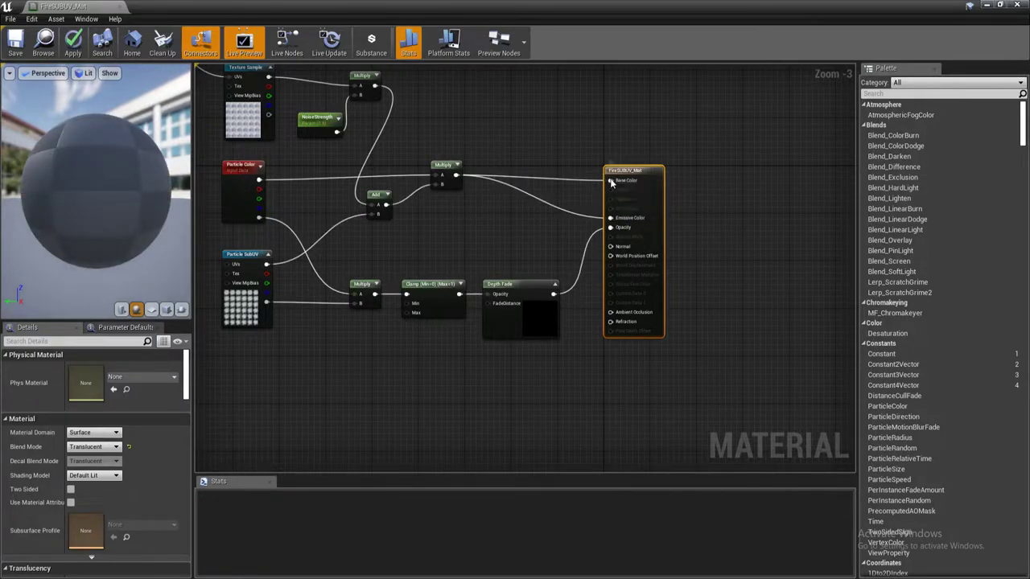
alt+click(610, 181)
drag(520, 159, 695, 224)
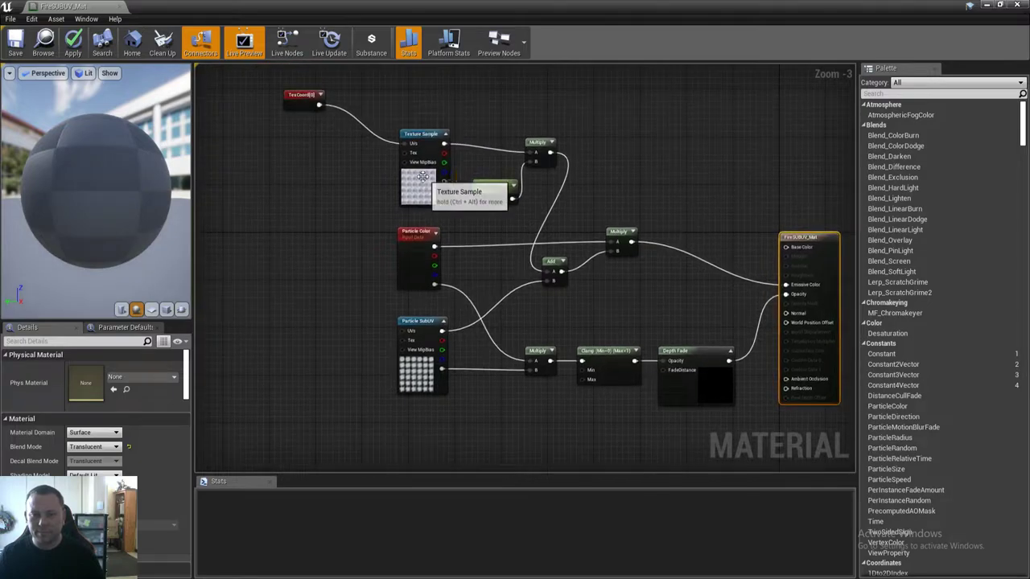
Set the Particle SubUV node's texture to FireSUBUVTex.
click(422, 176)
click(152, 467)
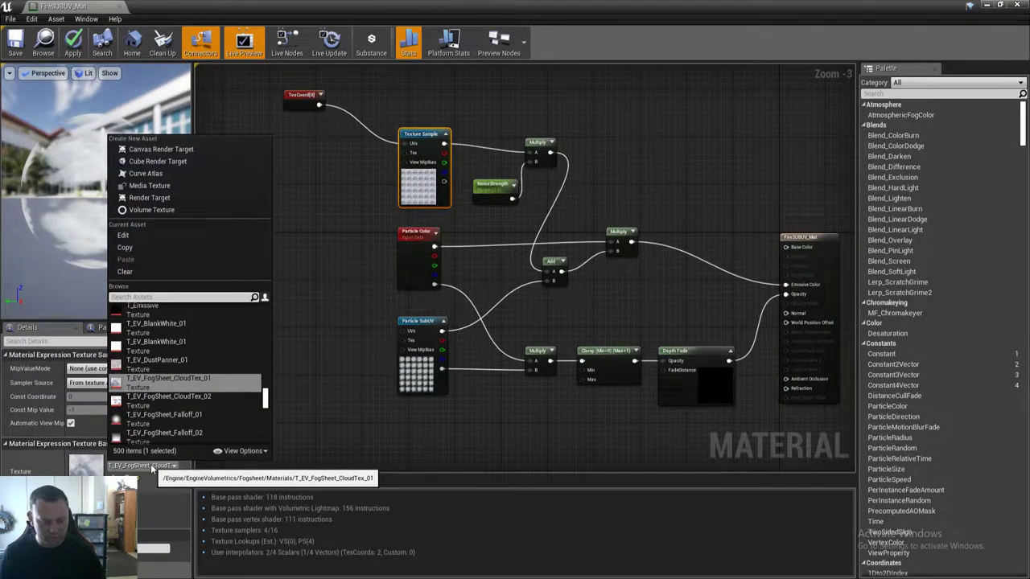
click(425, 360)
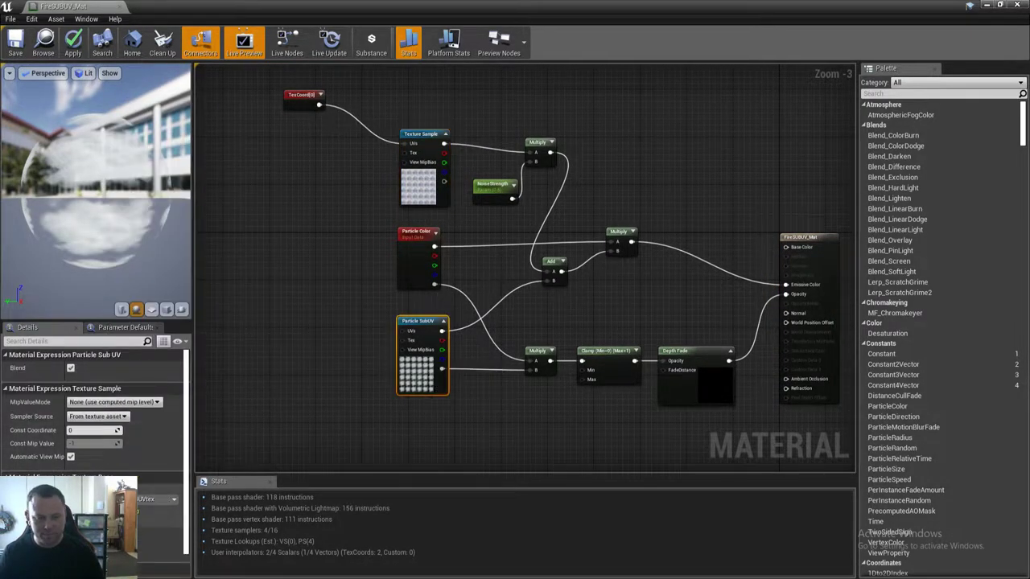
click(139, 501)
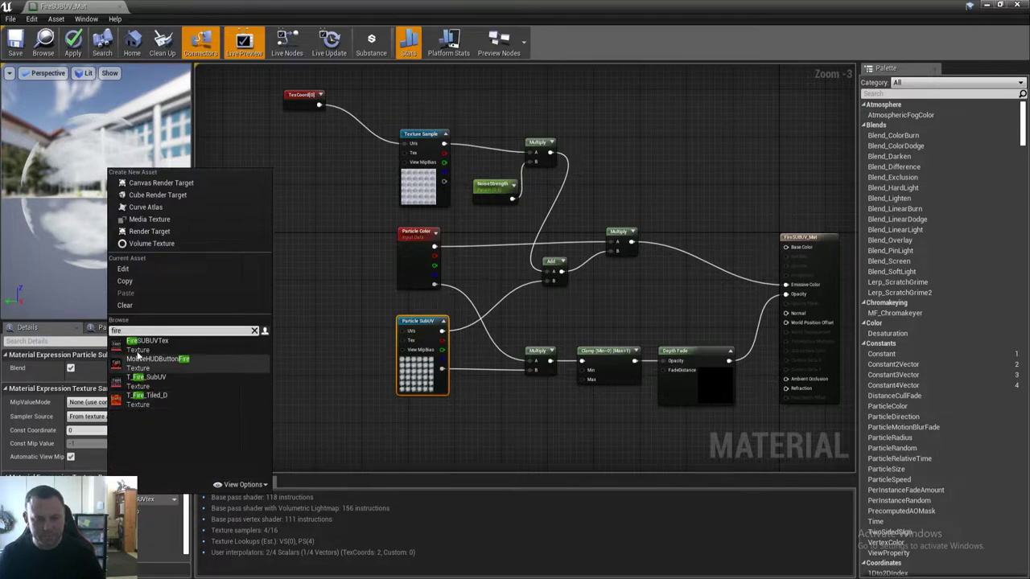
click(172, 344)
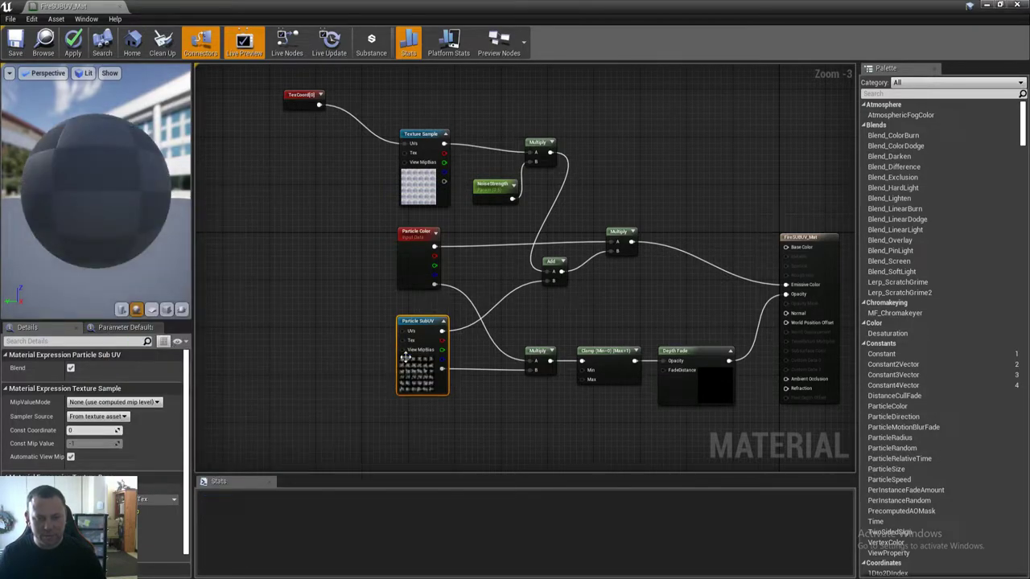
Delete the TexCoord node that feeds the UVs of the noise Texture Sample.
drag(349, 338, 243, 330)
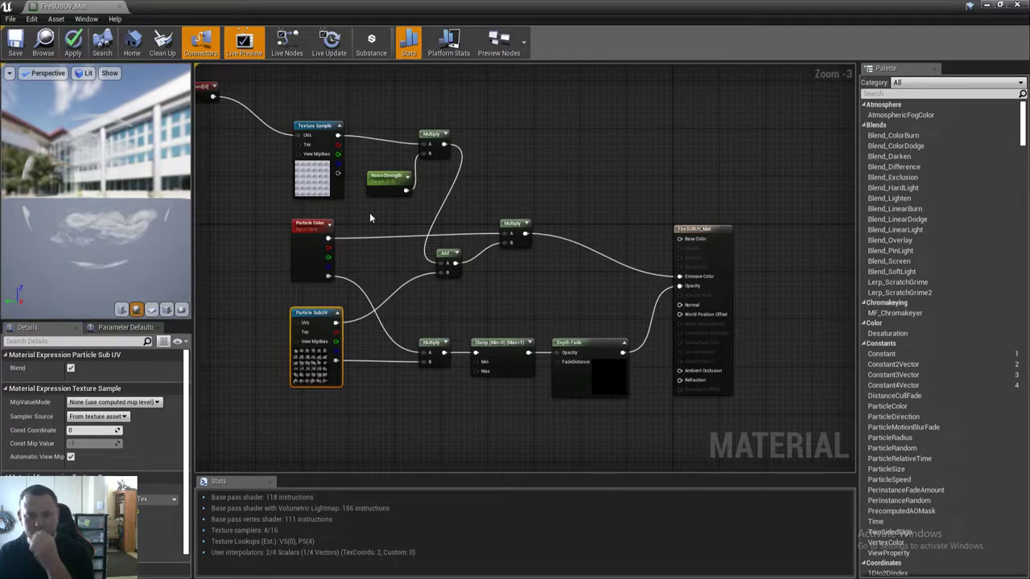
click(508, 225)
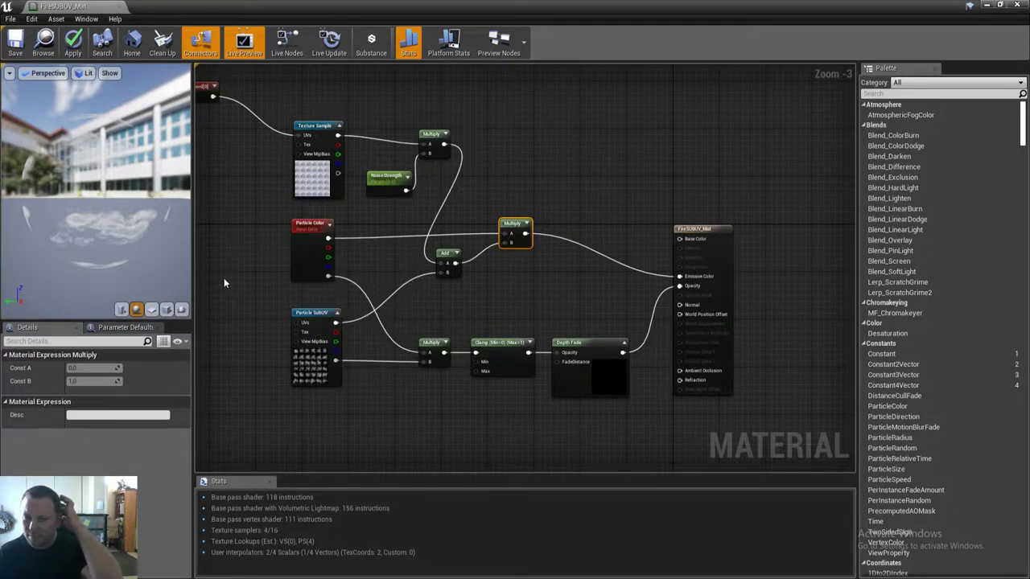
drag(223, 278, 322, 297)
click(262, 218)
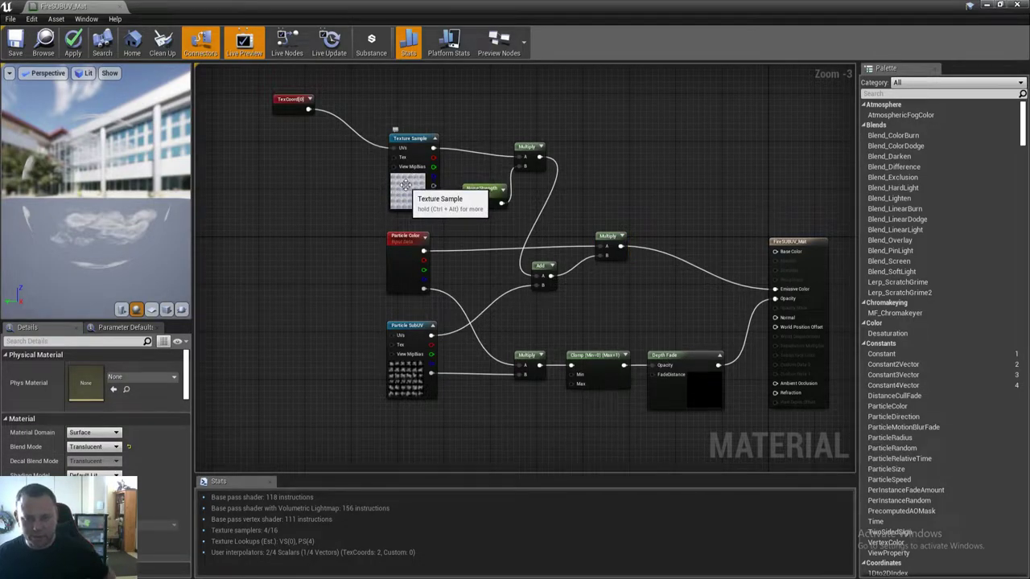
click(390, 158)
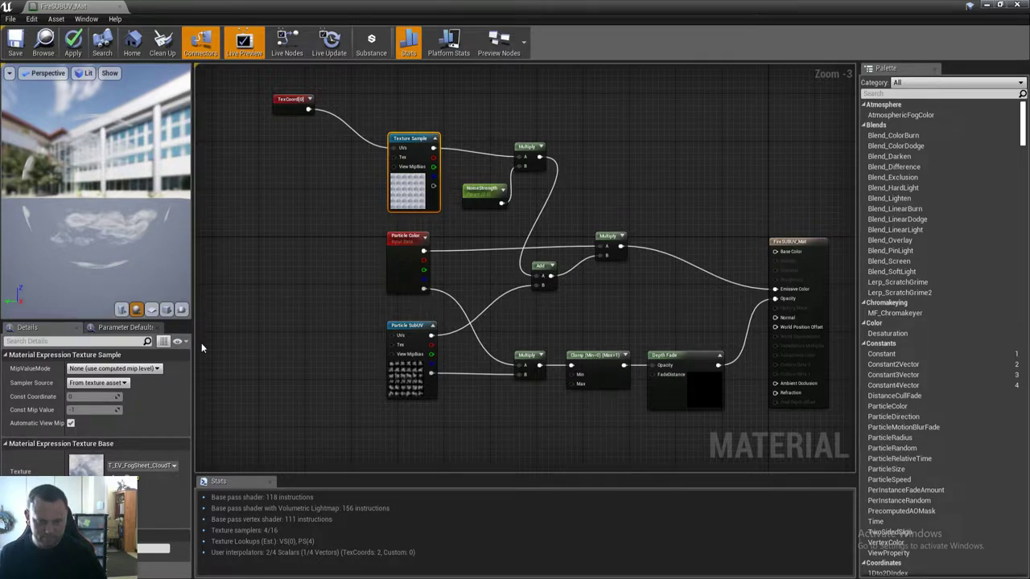
click(289, 102)
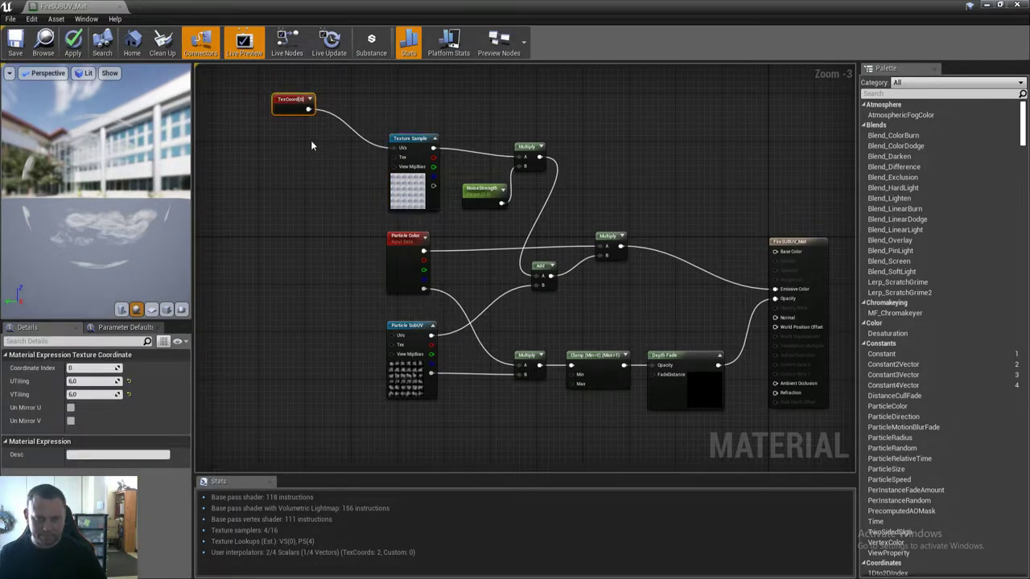
key(Delete)
Add a Time node and a Panner node in the empty graph area before the noise Texture Sample.
drag(288, 159, 448, 229)
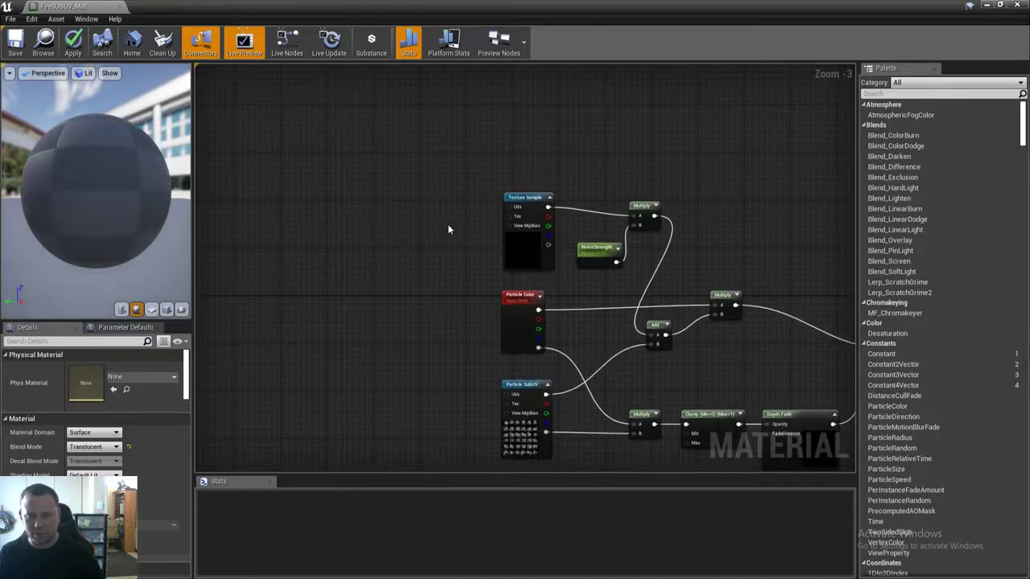
right_click(333, 194)
text(time)
key(Return)
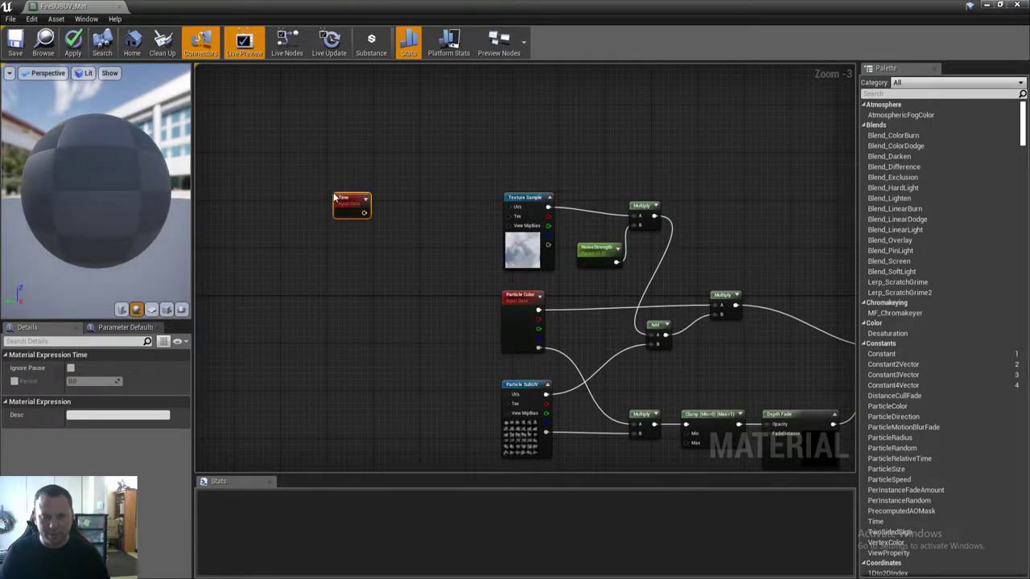
right_click(378, 282)
text(panner)
key(Return)
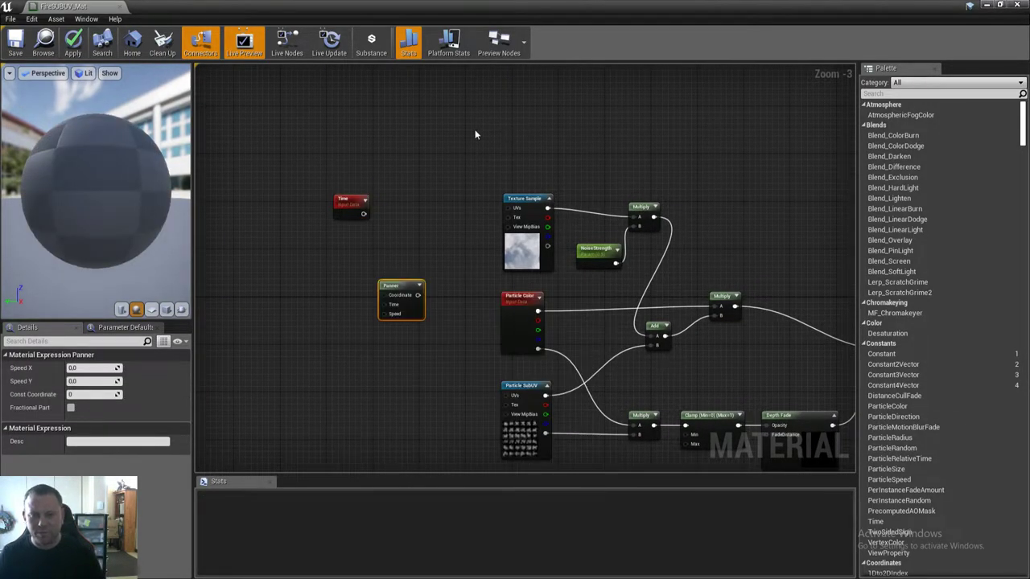
Arrange the Time and Panner nodes, connecting Time to the Panner's Time input and the Panner output to the Texture Sample's UVs.
drag(364, 203, 323, 229)
drag(399, 287, 392, 183)
drag(322, 239, 516, 208)
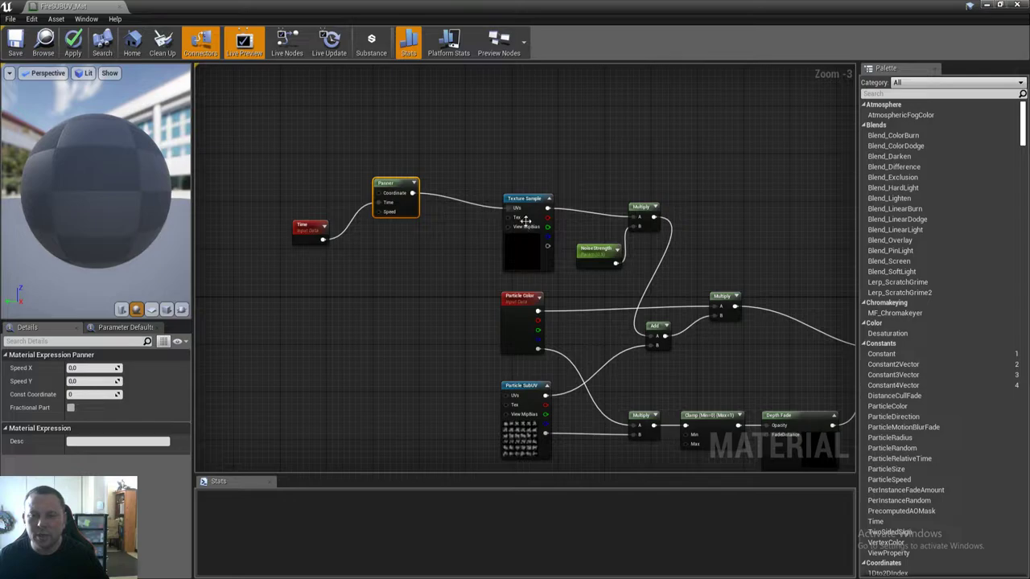
drag(139, 209, 144, 206)
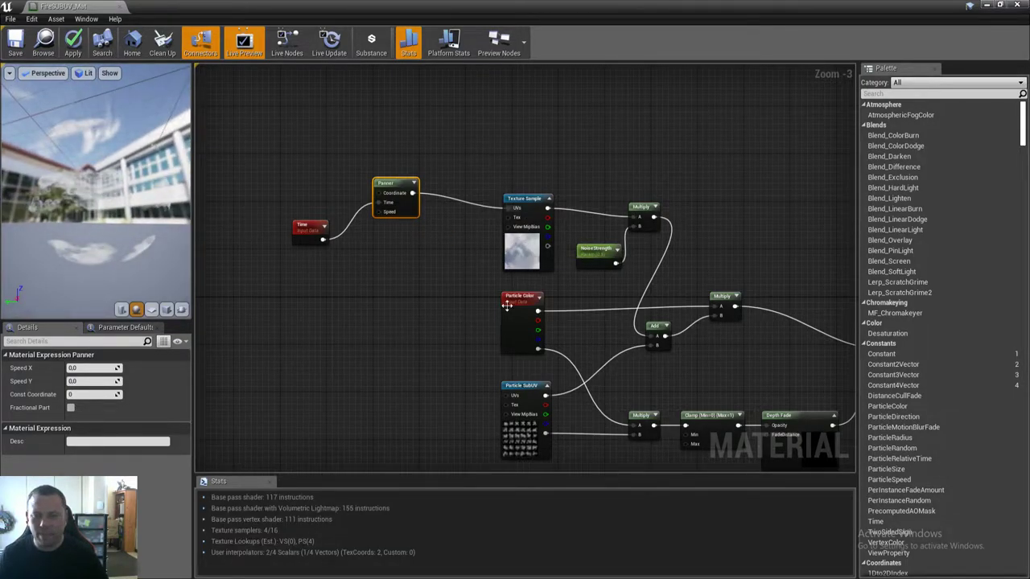
Set the Panner node's Speed X and Speed Y to 0.1.
drag(449, 322, 353, 278)
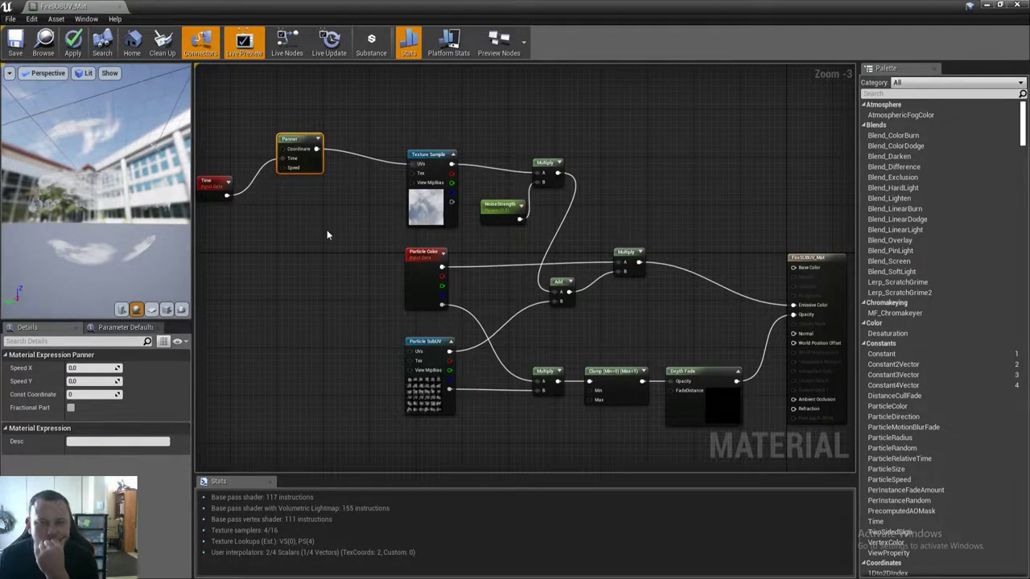
drag(327, 235, 404, 253)
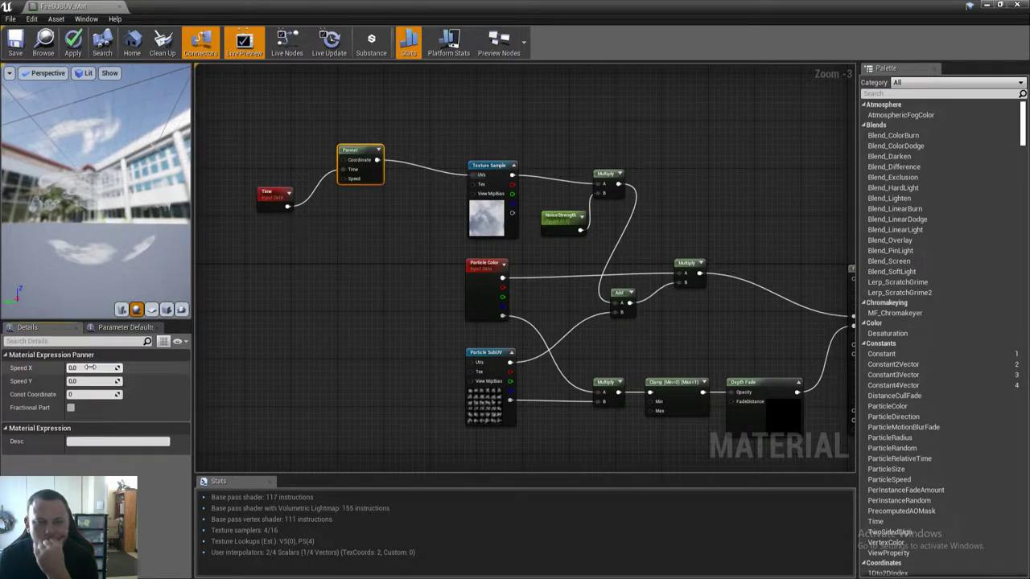
key(Tab)
text(0.1)
key(Tab)
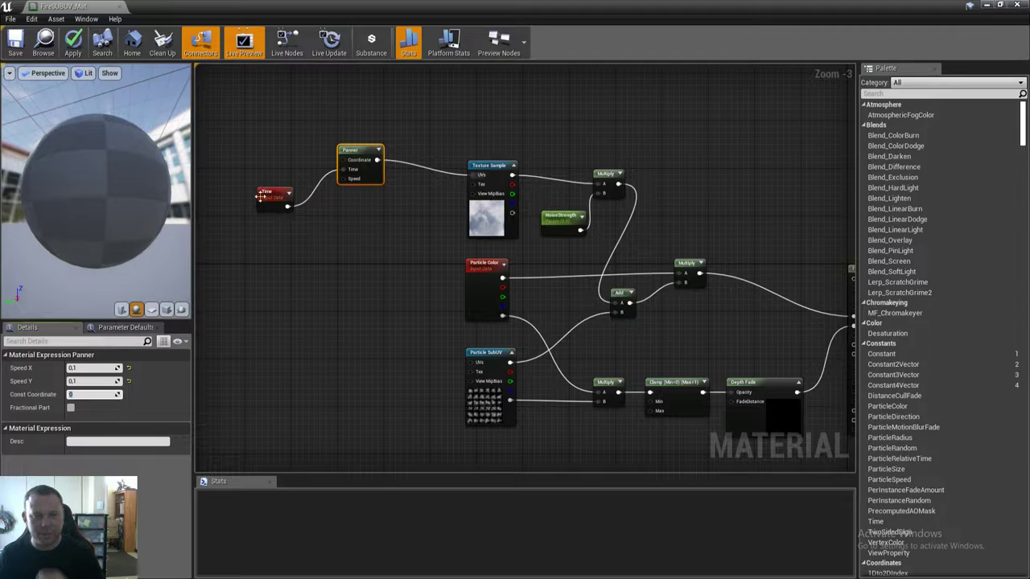
Check the panning noise in the material preview and save FireSUBUV_Mat.
drag(74, 176, 159, 211)
drag(74, 197, 69, 198)
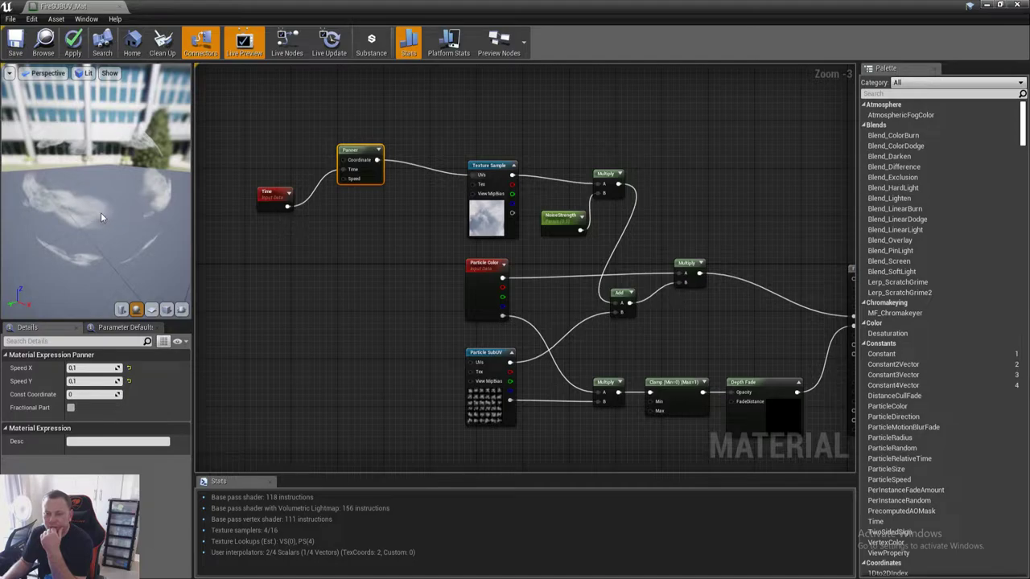
drag(153, 204, 157, 204)
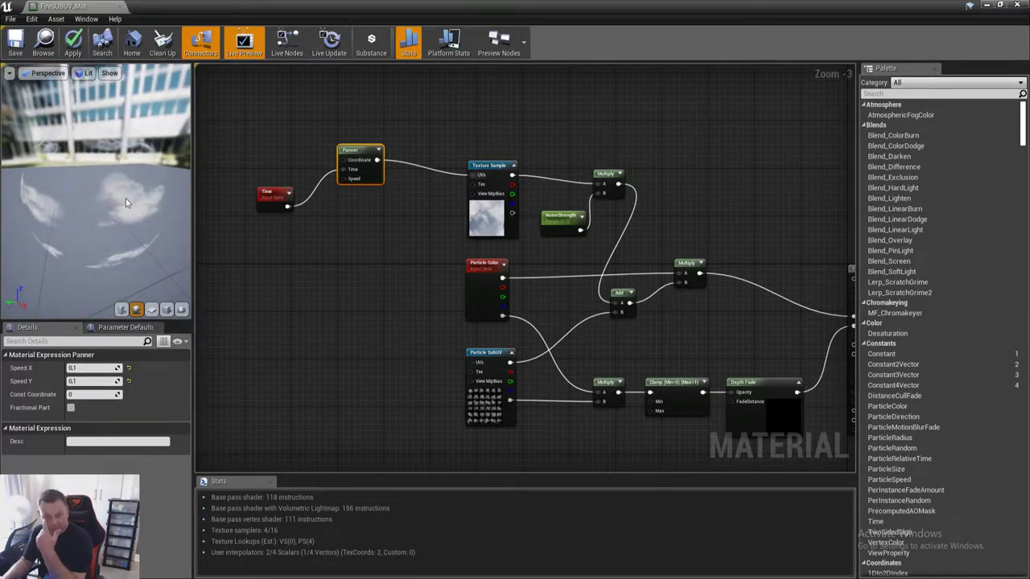
drag(125, 198, 130, 213)
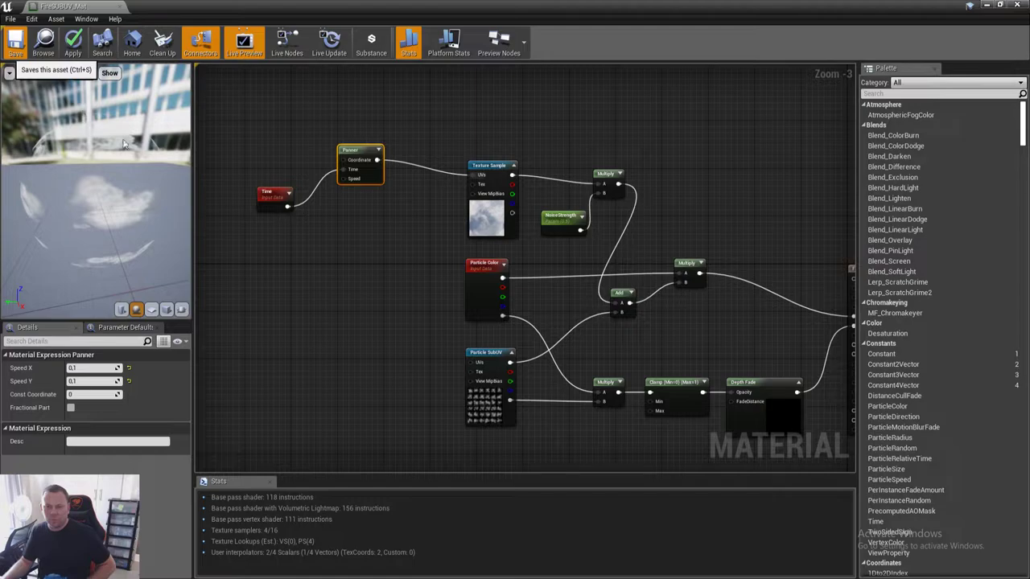
click(14, 42)
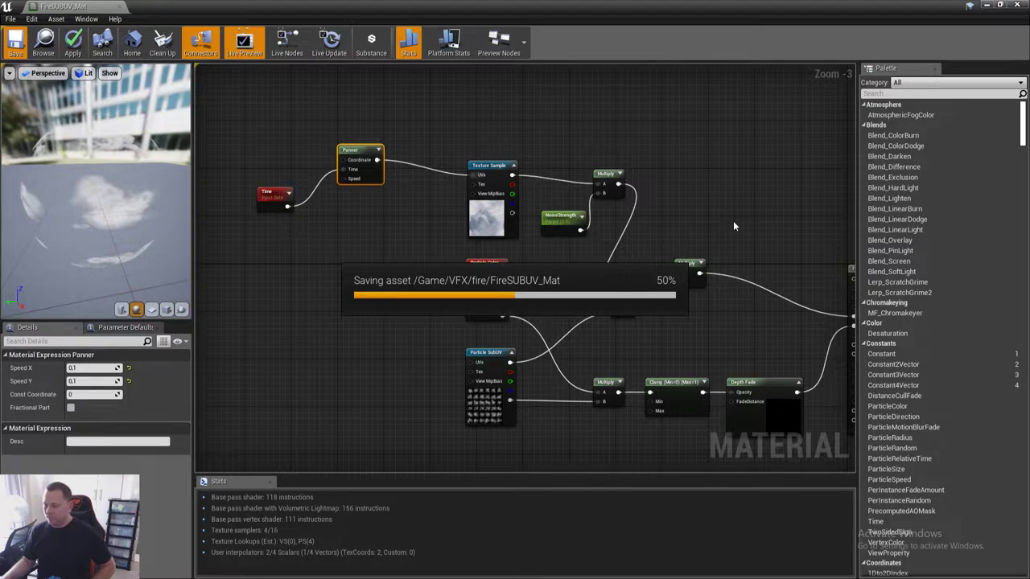
drag(739, 232, 592, 190)
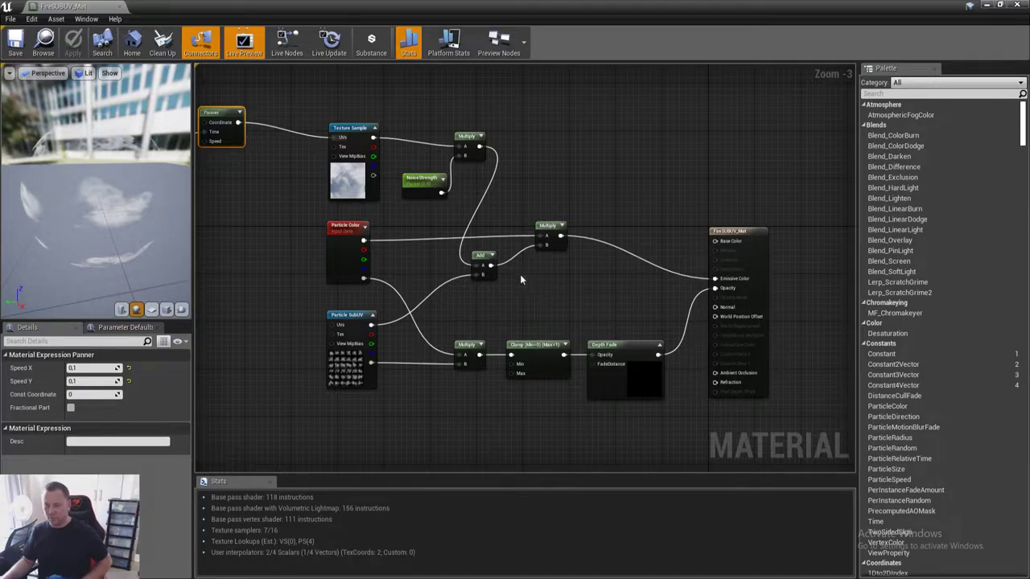
Create a particle system in the VFX/fire folder and name it FX_Fire.
double_click(312, 7)
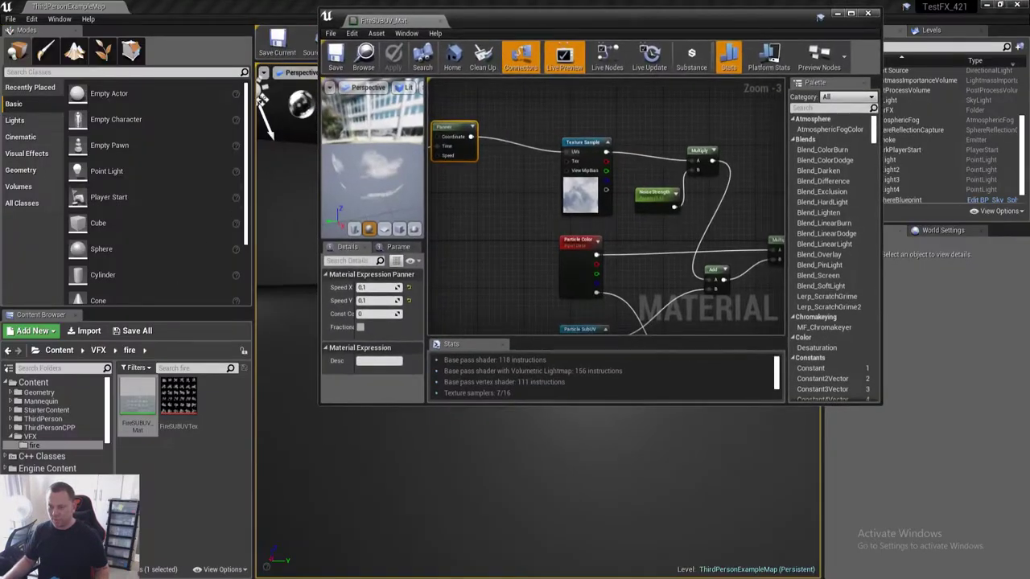
right_click(218, 491)
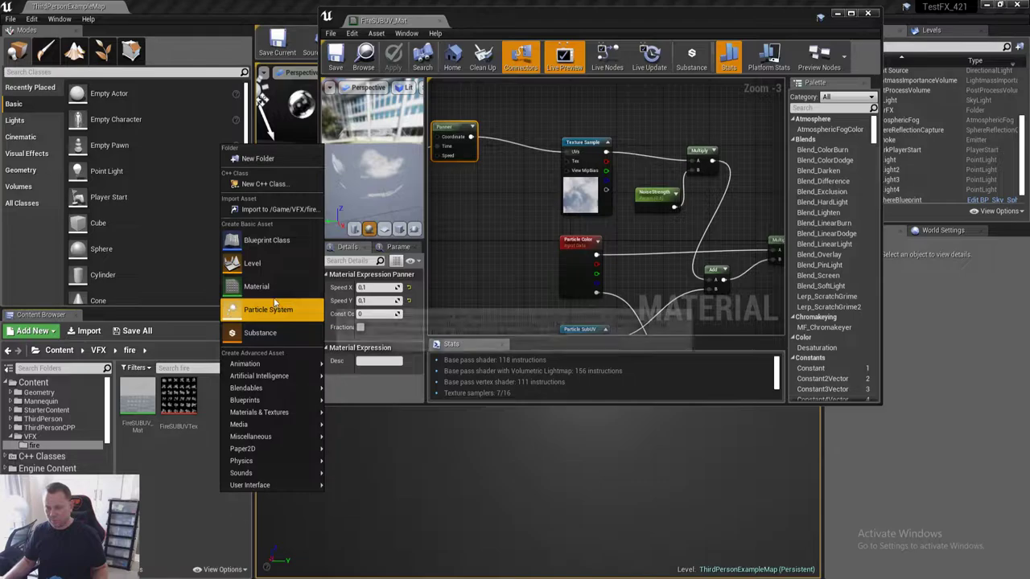
click(279, 313)
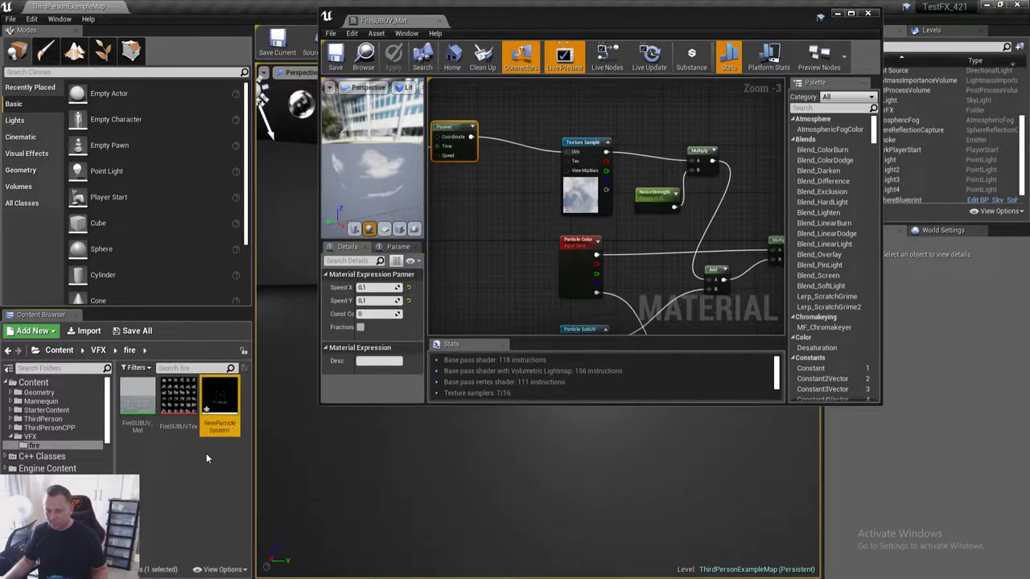
key(F2)
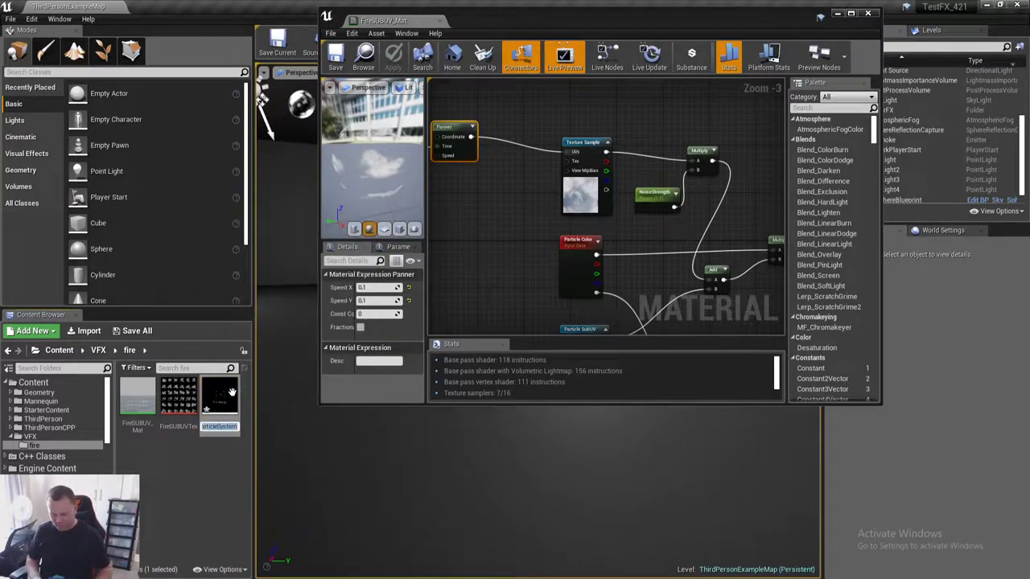
text(FX_Fire)
key(Return)
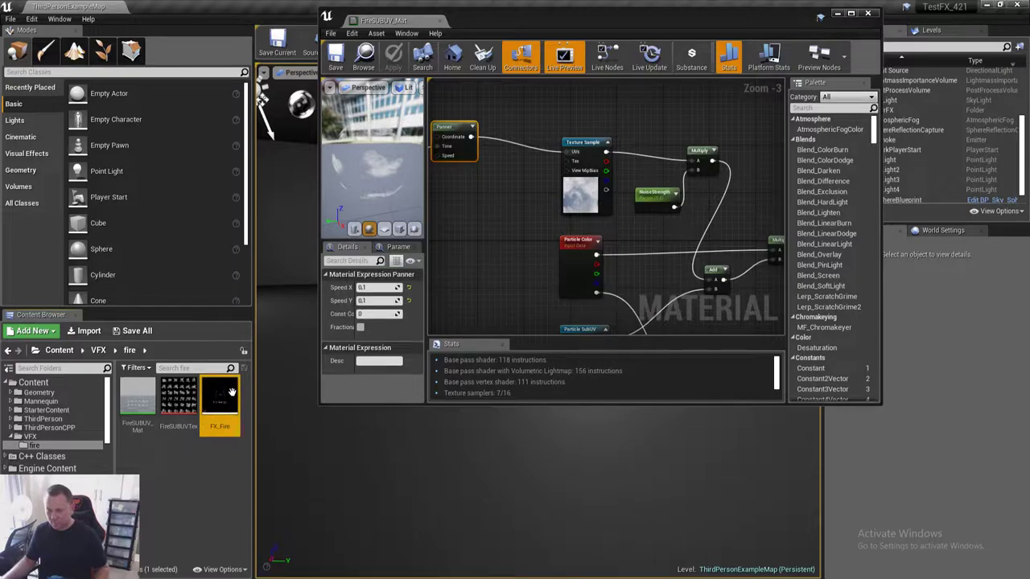
Place FX_Fire on the floor of the level beside the smoke emitter and save the level.
drag(706, 23, 2, 113)
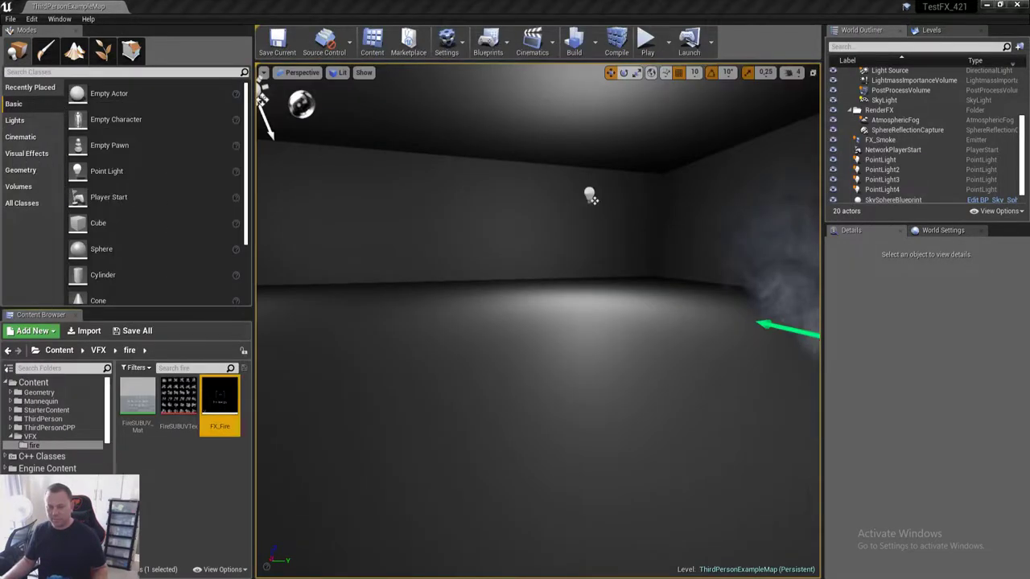
drag(213, 404, 535, 341)
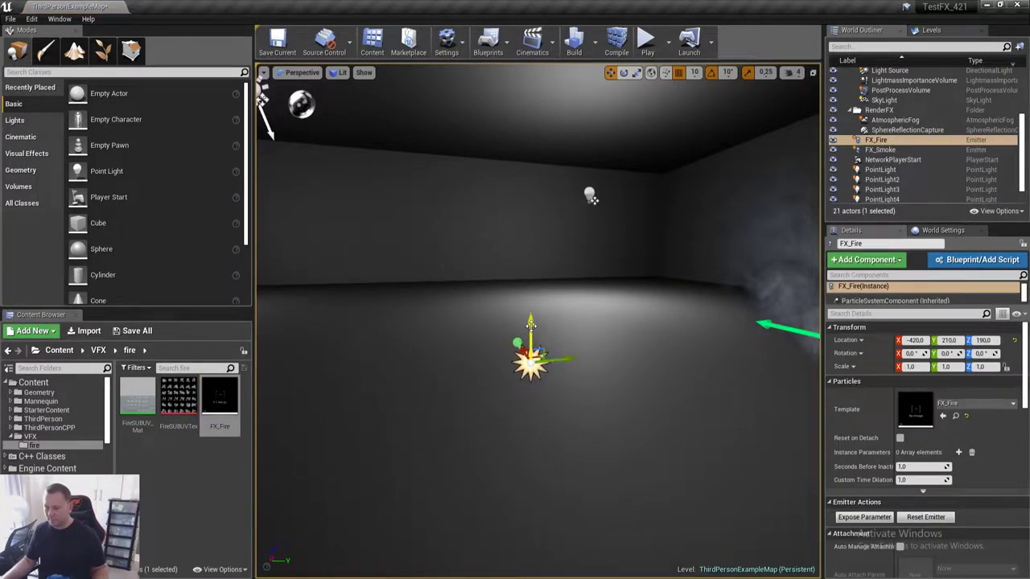
key(Escape)
key(ctrl+s)
click(532, 354)
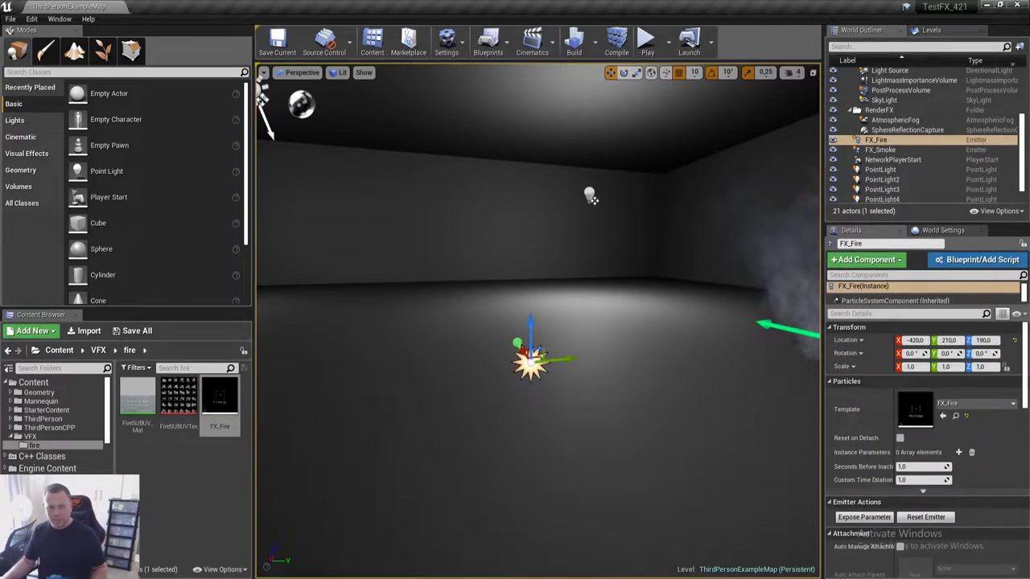
Open the FX_Fire particle system for editing.
double_click(216, 395)
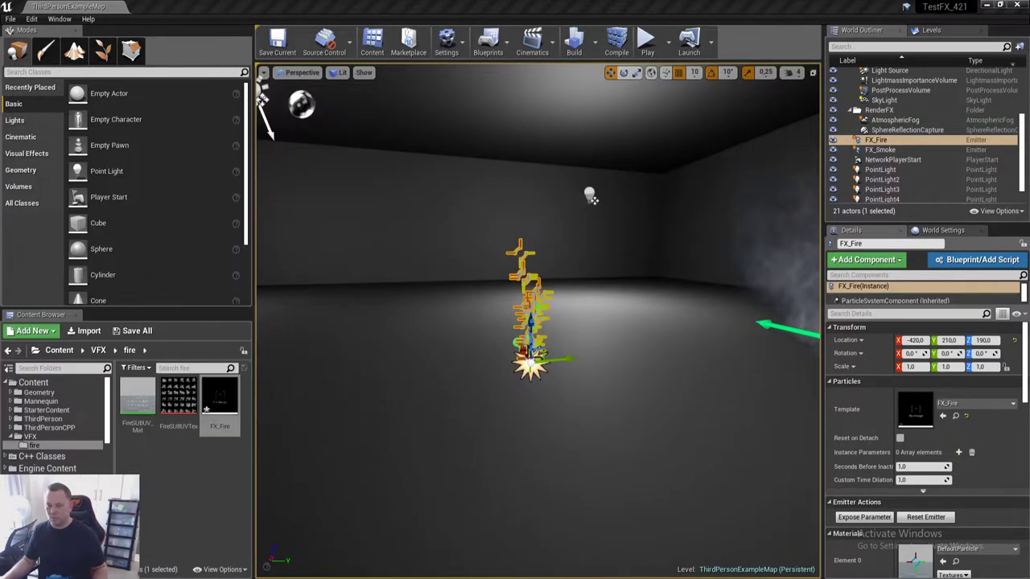
drag(538, 322, 578, 342)
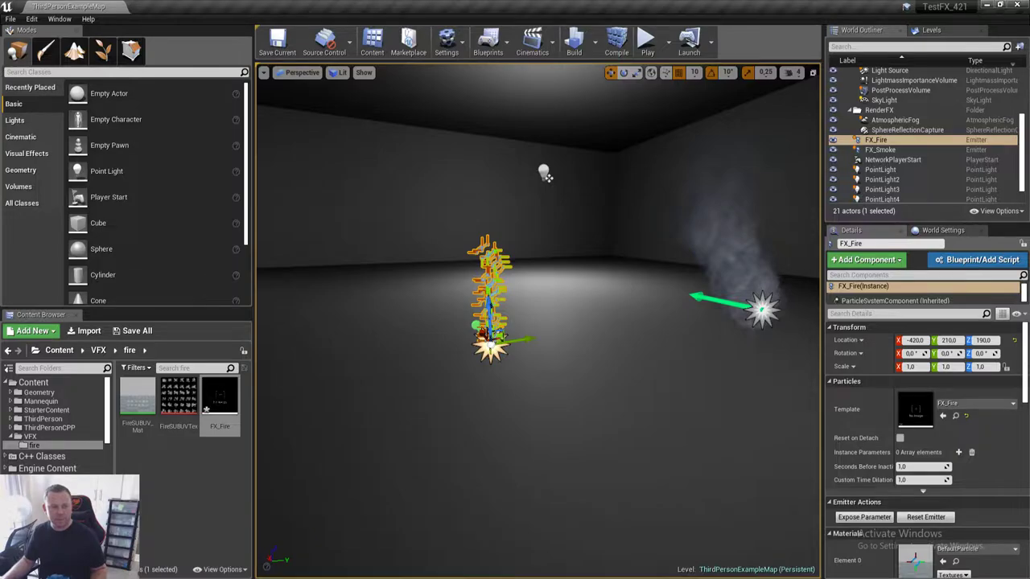
key(alt+Tab)
click(891, 89)
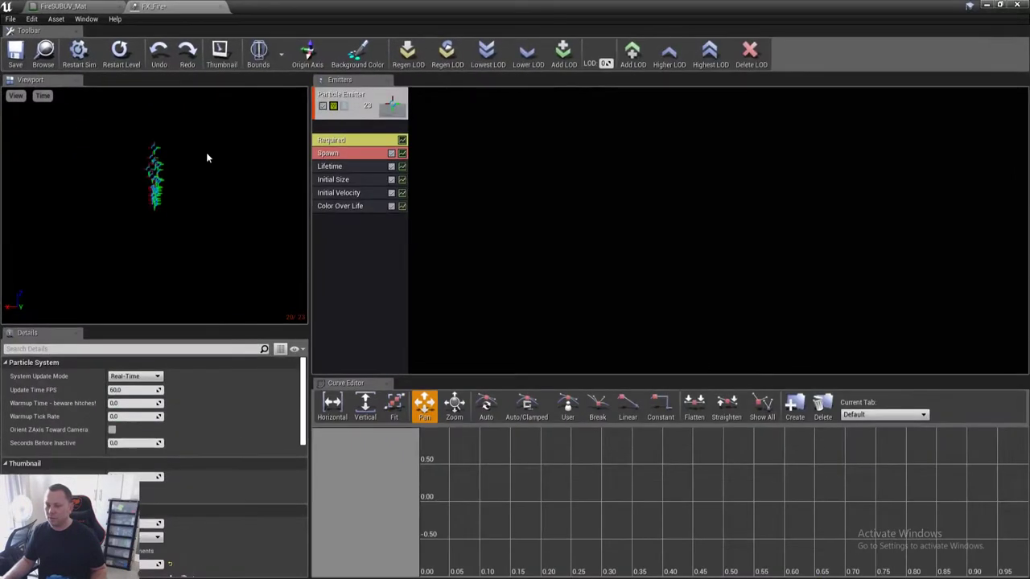
In the emitter's Required module, search the available materials for "fire".
click(354, 142)
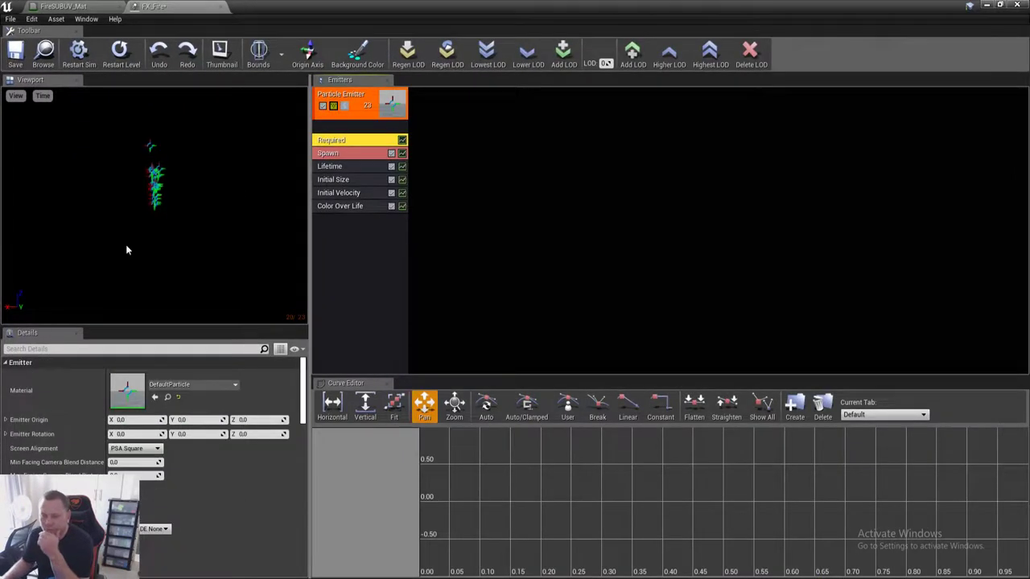
click(206, 387)
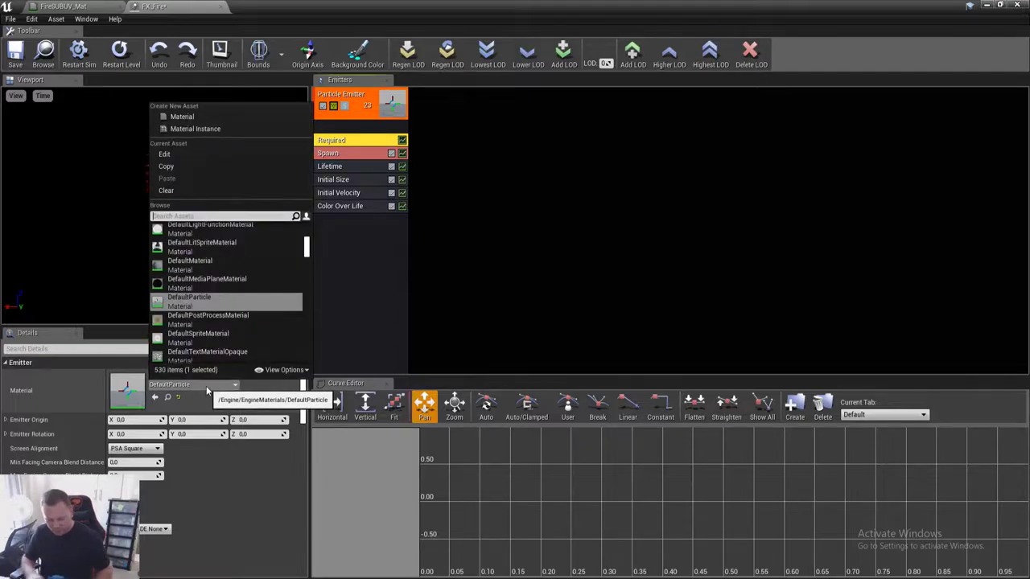
text(fire)
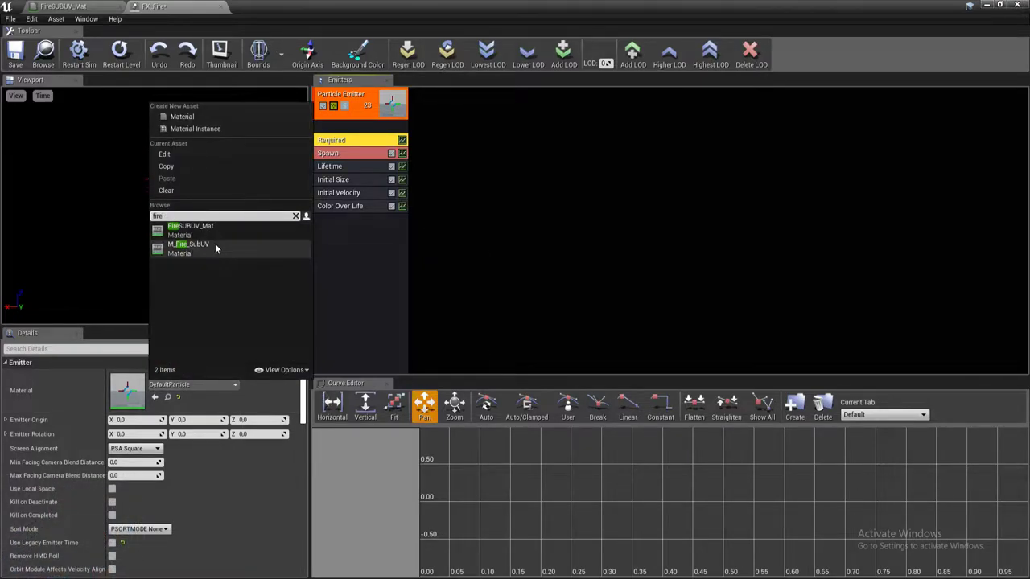